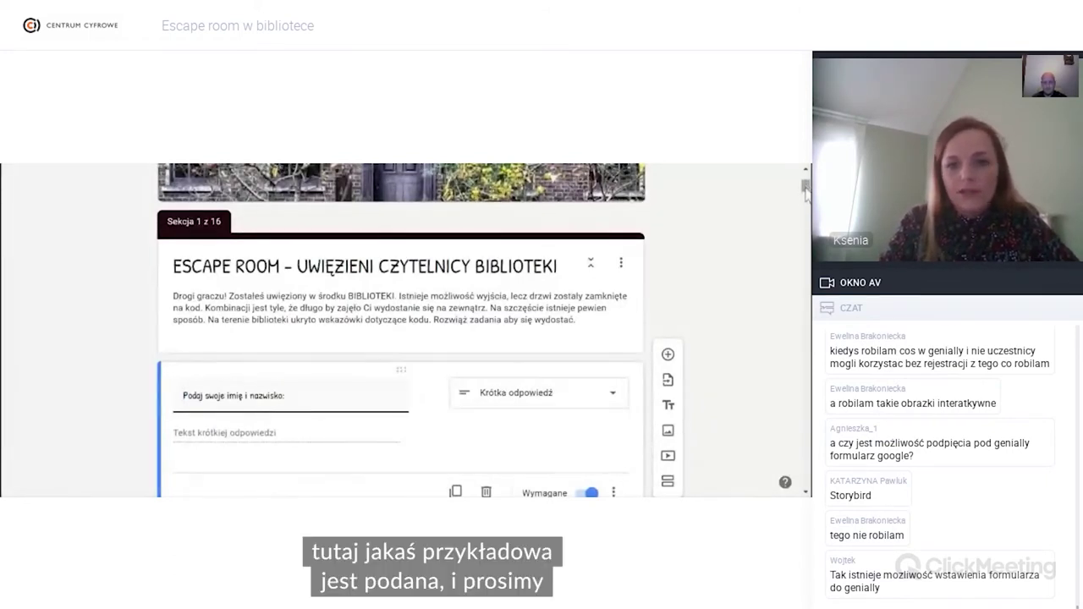
Step: Review the form's first section with its required name question and the beginning of section 2, "Zaczynamy!"
scroll(806, 193, "down", 1)
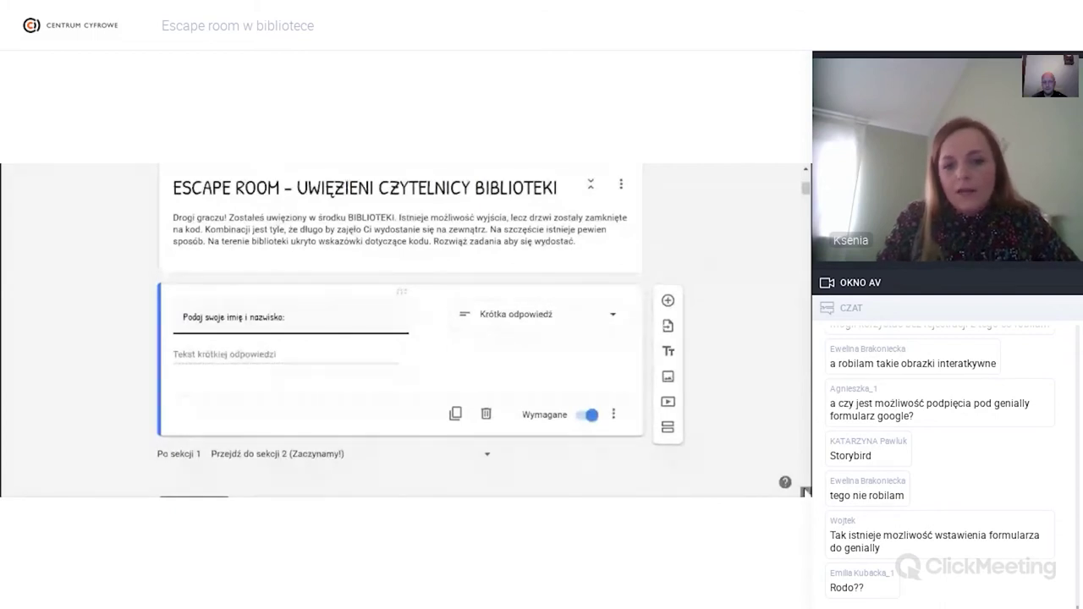
scroll(803, 489, "down", 2)
scroll(804, 491, "down", 2)
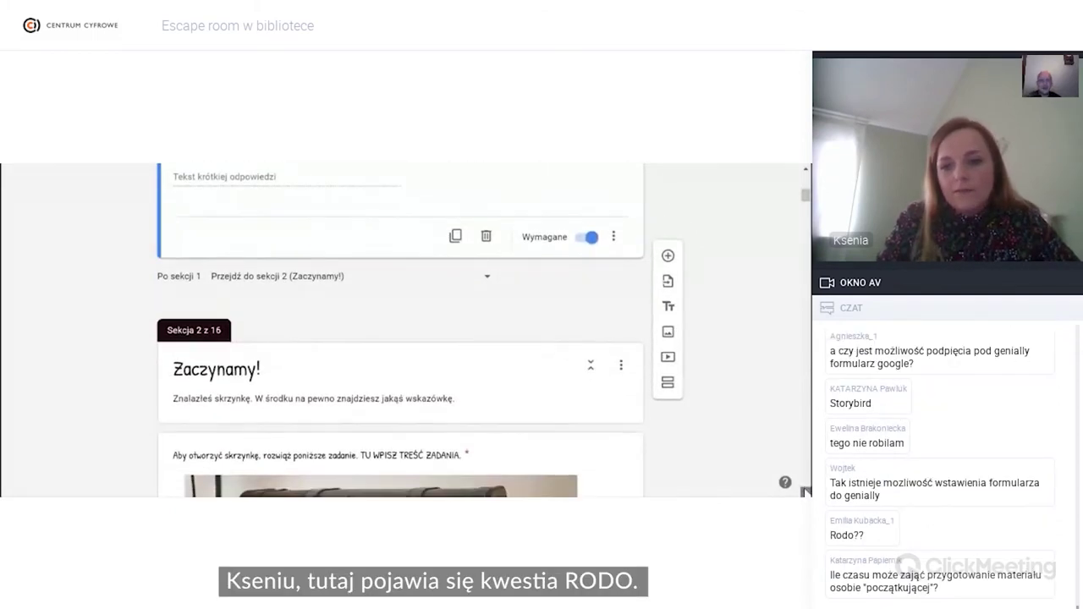
scroll(804, 491, "down", 1)
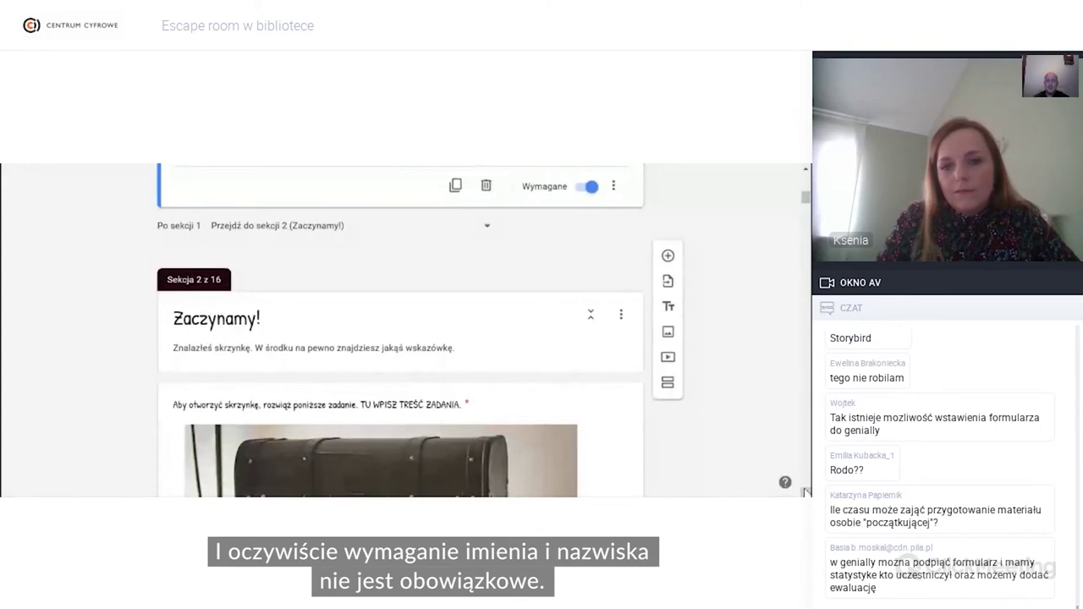
scroll(803, 491, "down", 1)
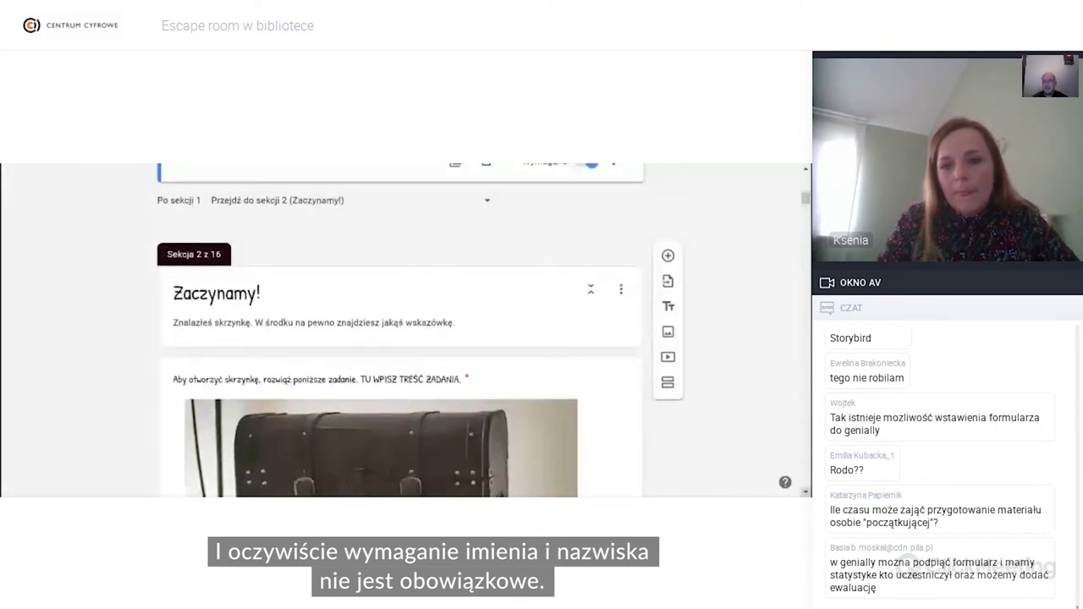
scroll(804, 491, "down", 1)
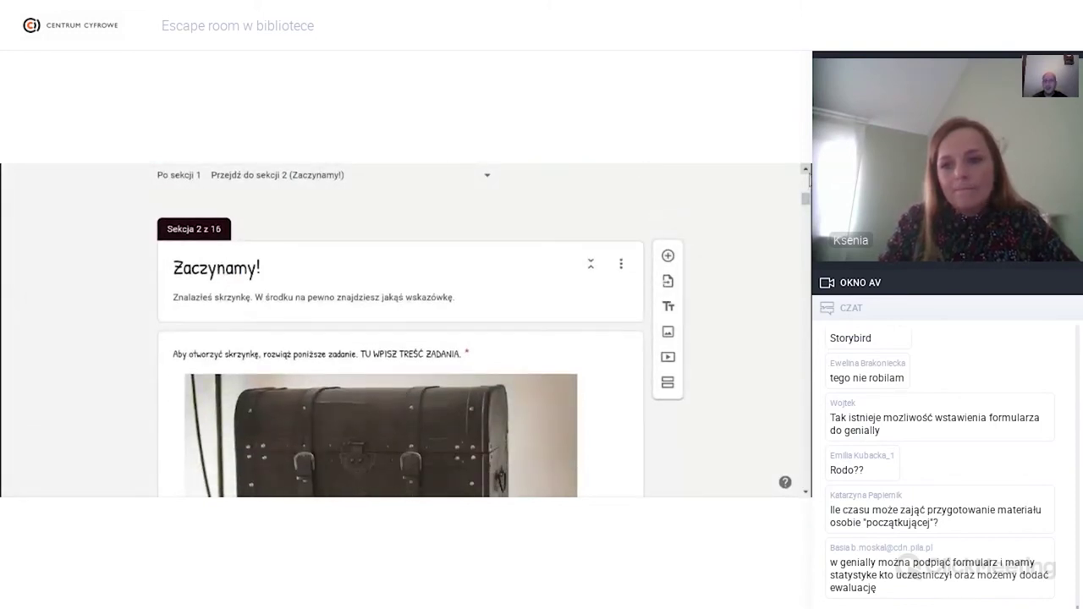
scroll(807, 174, "up", 5)
scroll(806, 173, "up", 4)
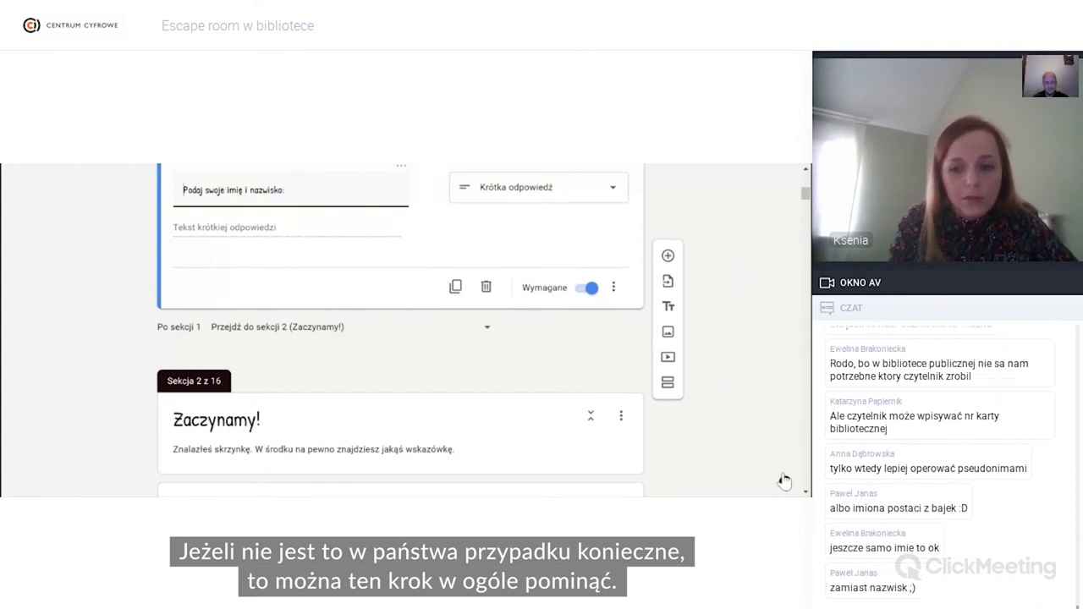
Step: Open the chest question in section 2, "Zaczynamy!", for editing and inspect its extra options, including "Weryfikacja odpowiedzi"
scroll(785, 482, "down", 1)
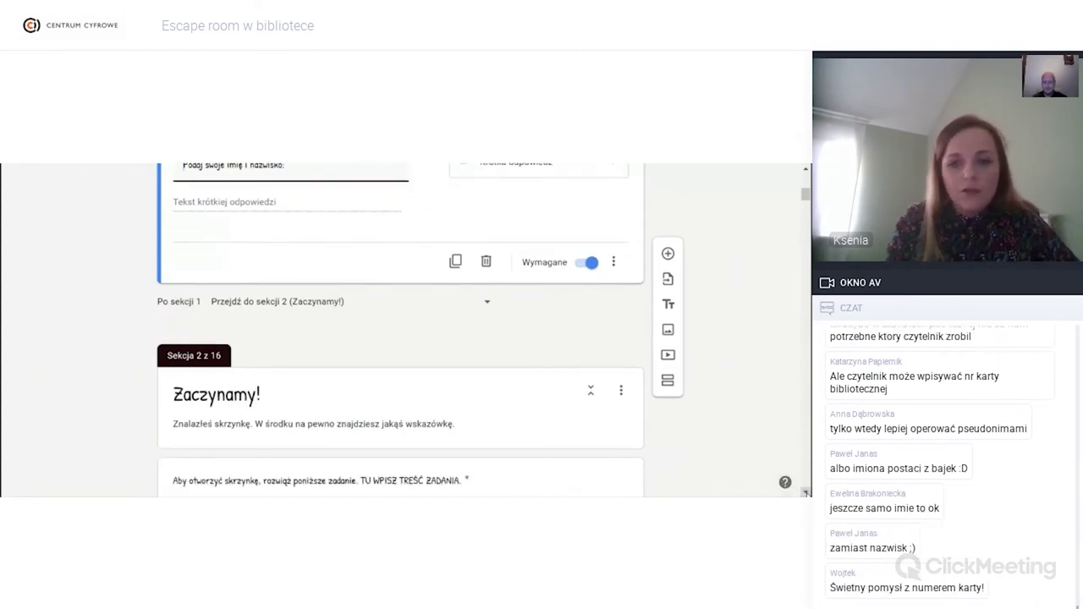
scroll(400, 330, "down", 3)
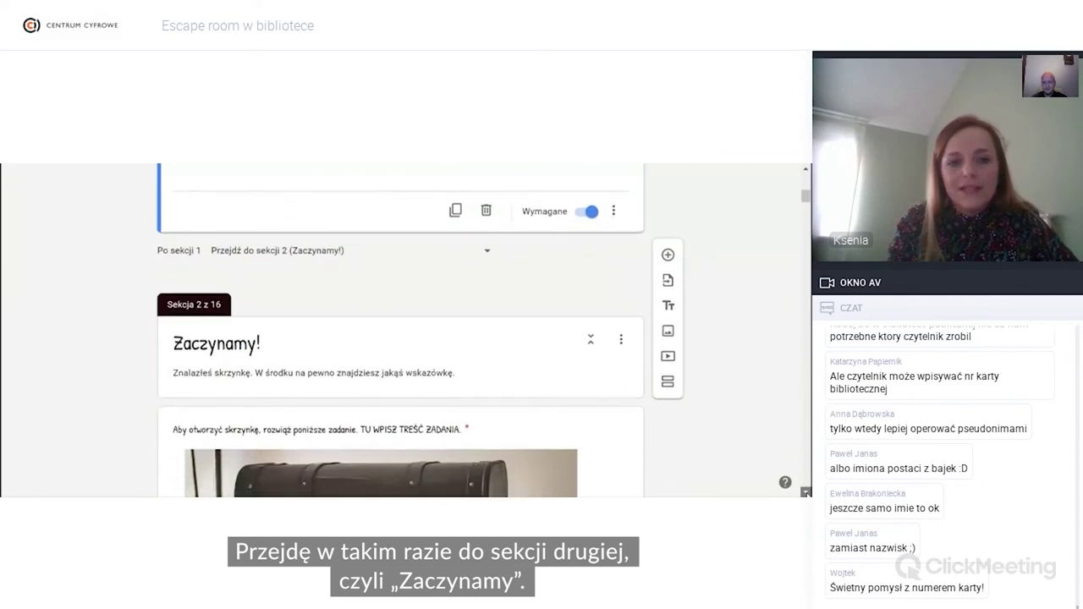
scroll(400, 330, "down", 3)
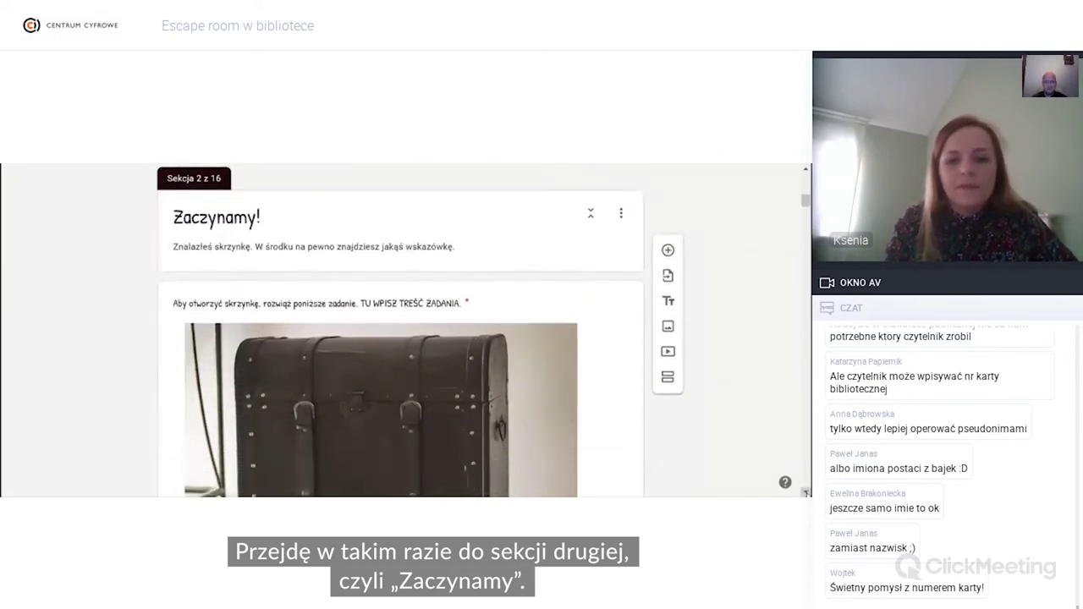
scroll(766, 466, "down", 1)
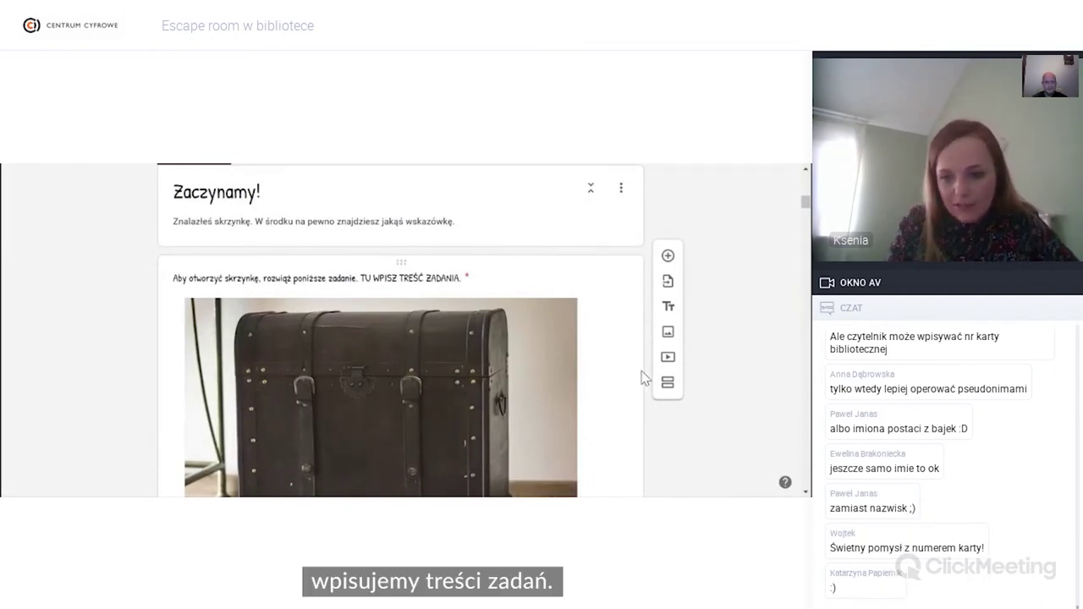
scroll(805, 489, "down", 1)
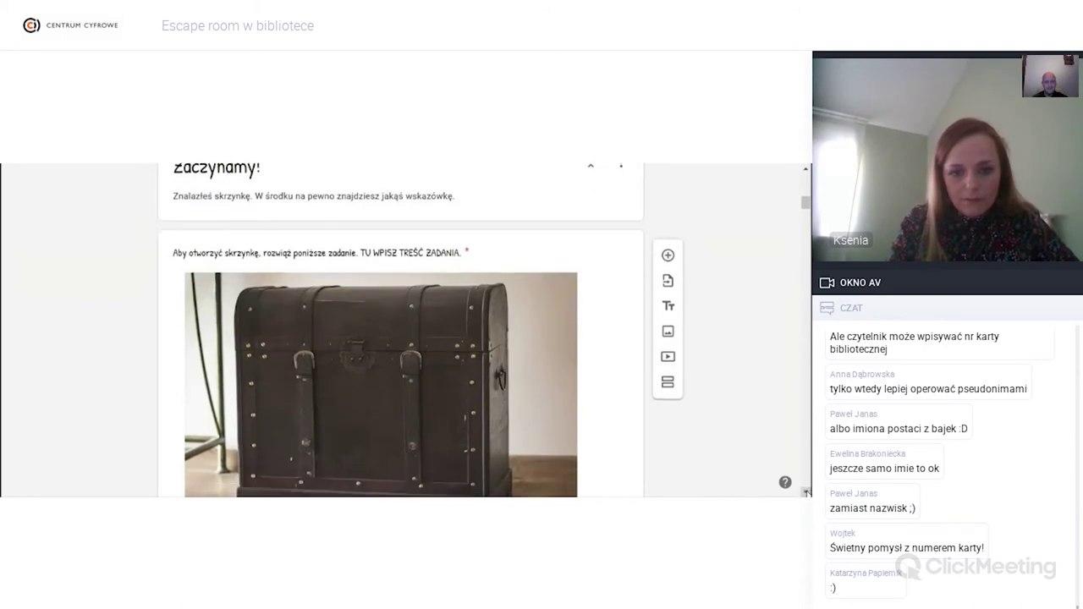
scroll(804, 490, "down", 4)
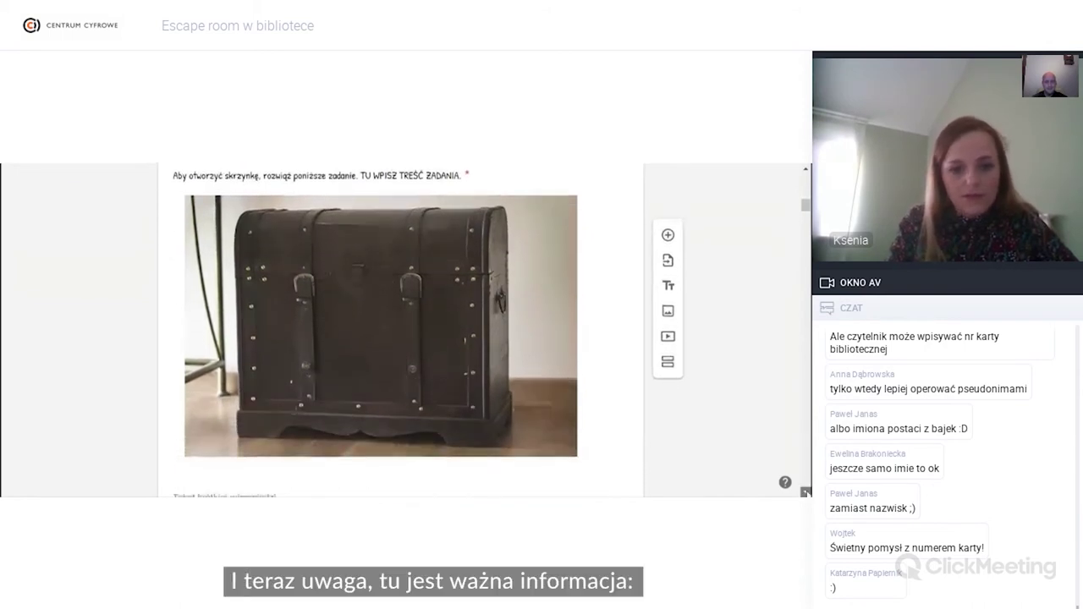
scroll(807, 492, "down", 1)
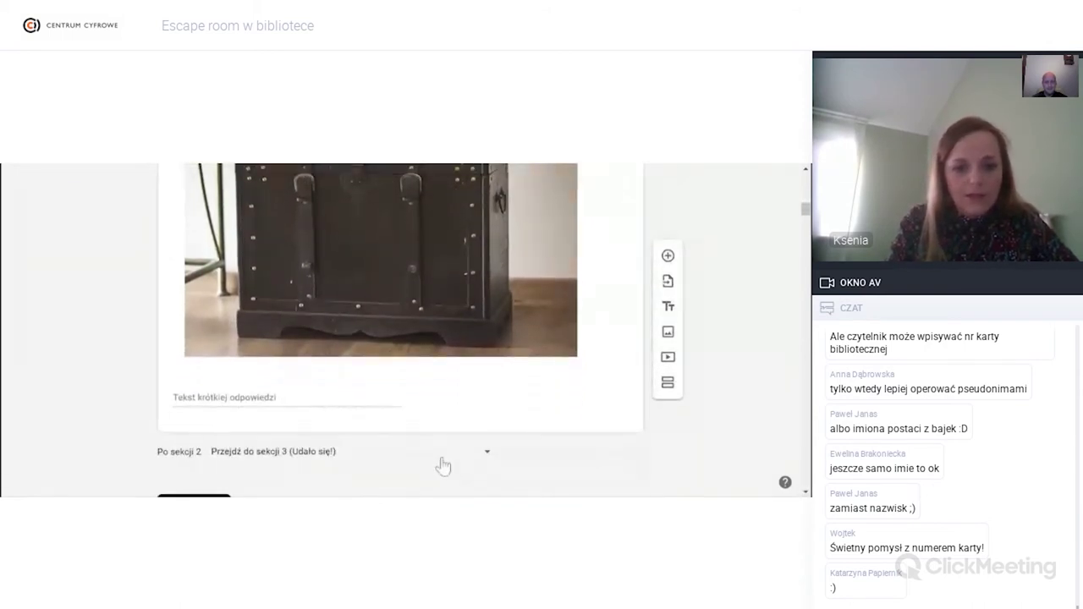
left_click(242, 405)
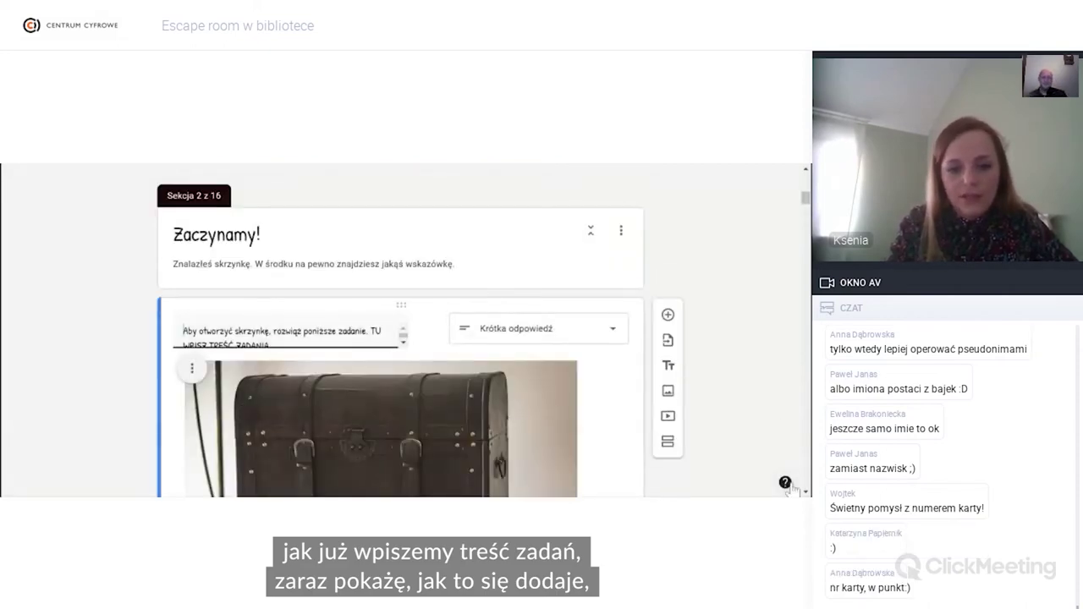
scroll(785, 485, "down", 3)
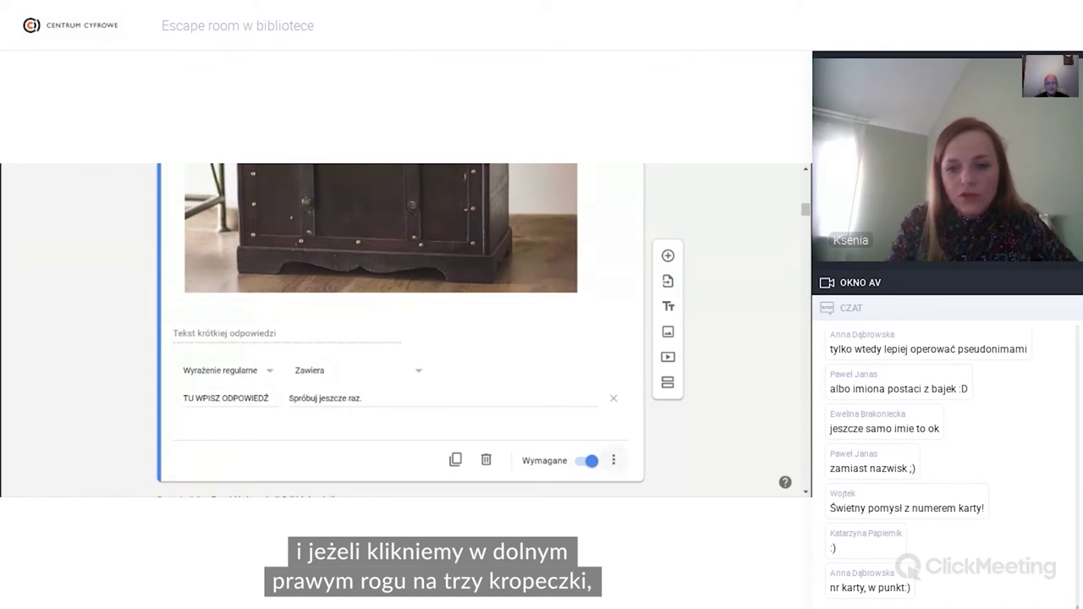
left_click(613, 461)
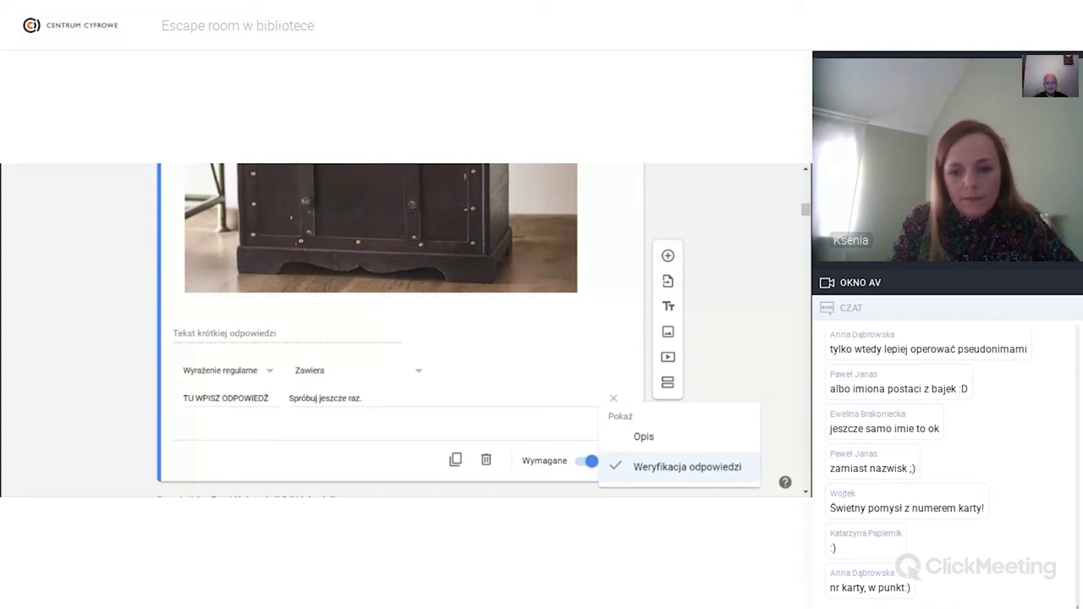
left_click(739, 351)
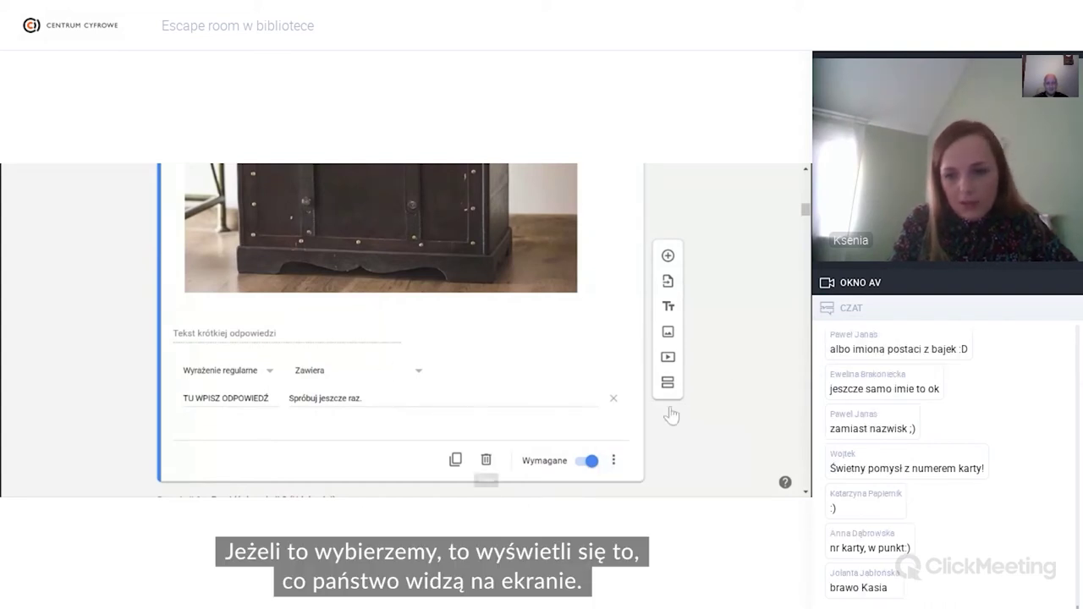
scroll(797, 483, "down", 1)
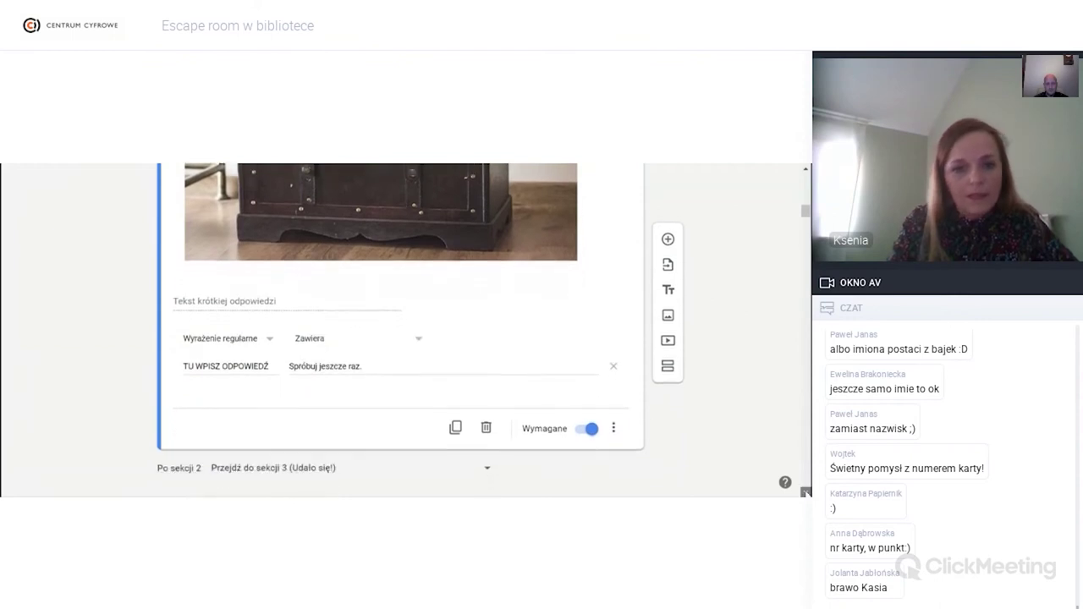
Step: Set the chest question's response validation to "Wyrażenie regularne", "Zawiera", with "drzewo" as the correct answer
left_click(213, 329)
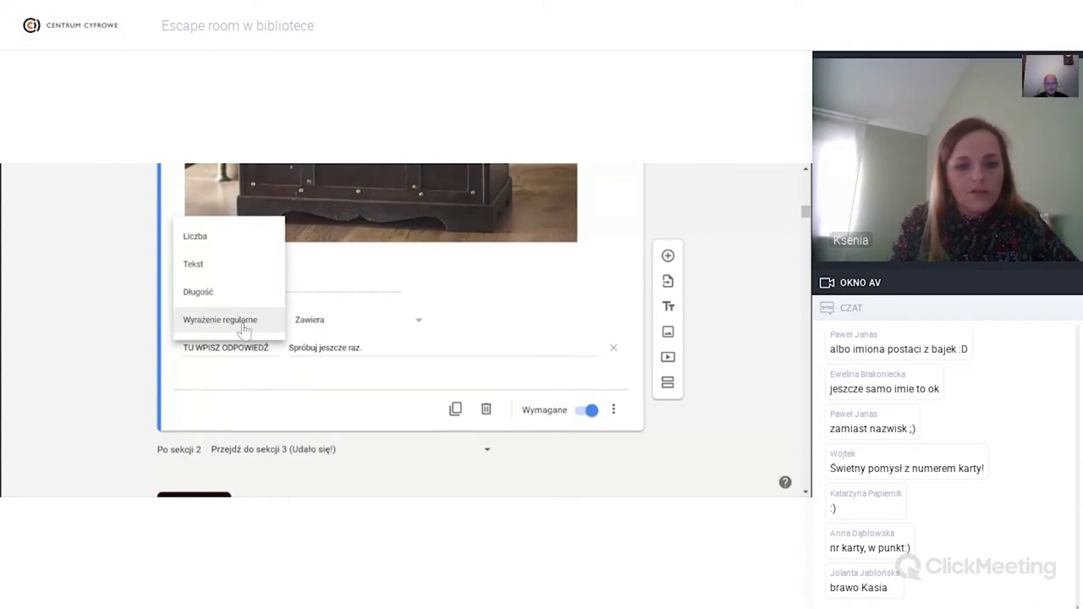
left_click(237, 329)
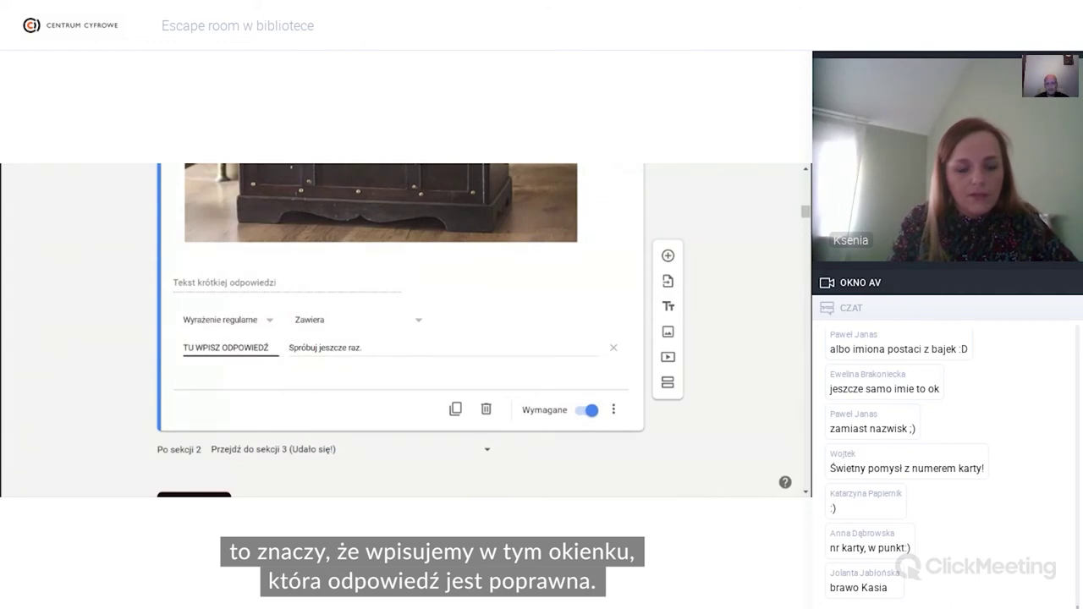
key("ctrl+a")
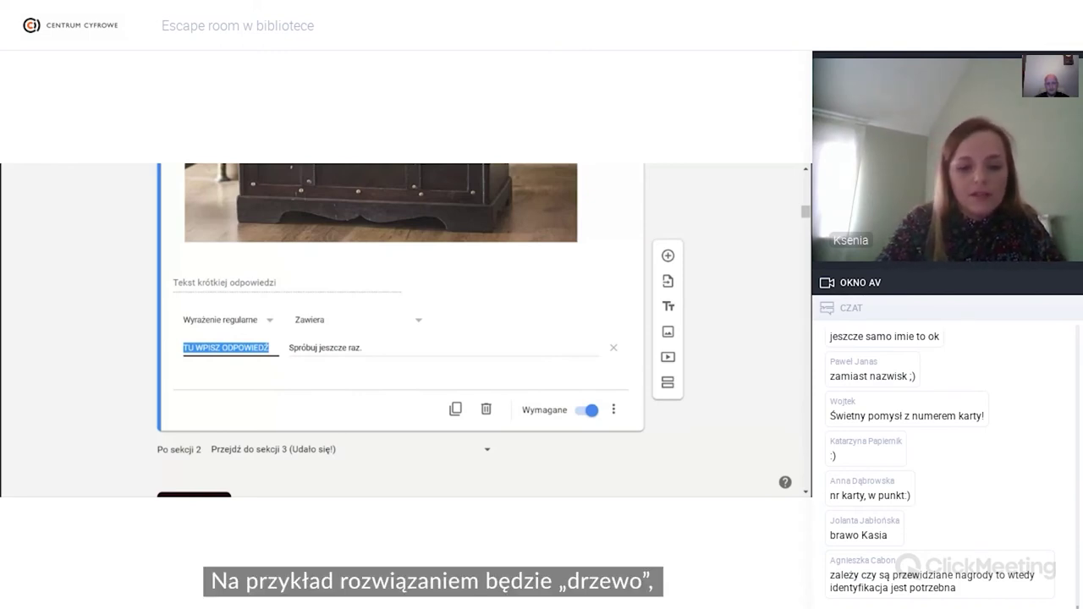
type("drzewo")
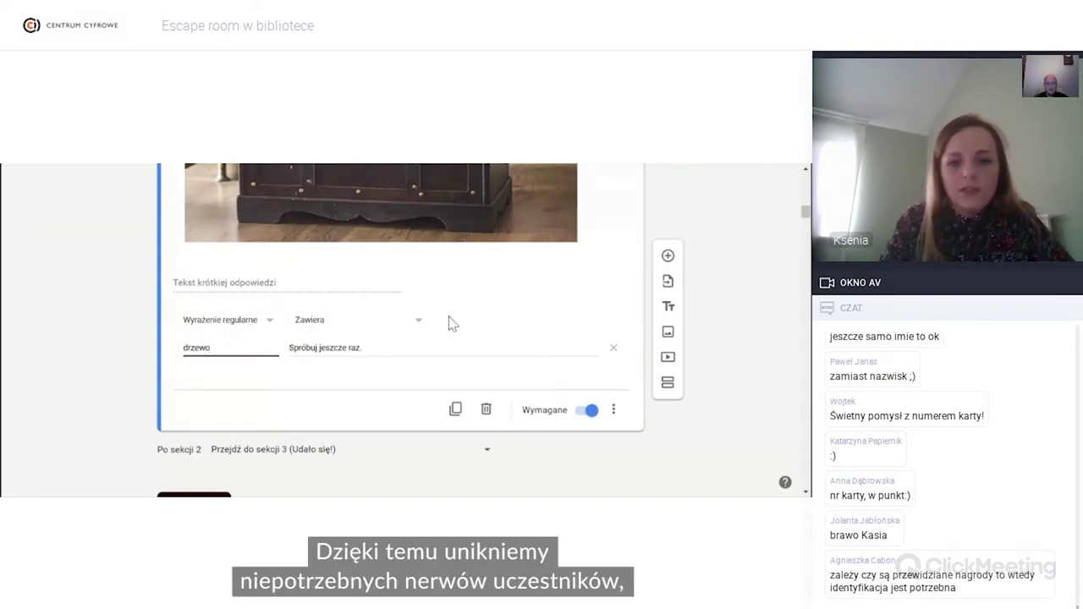
left_click(522, 284)
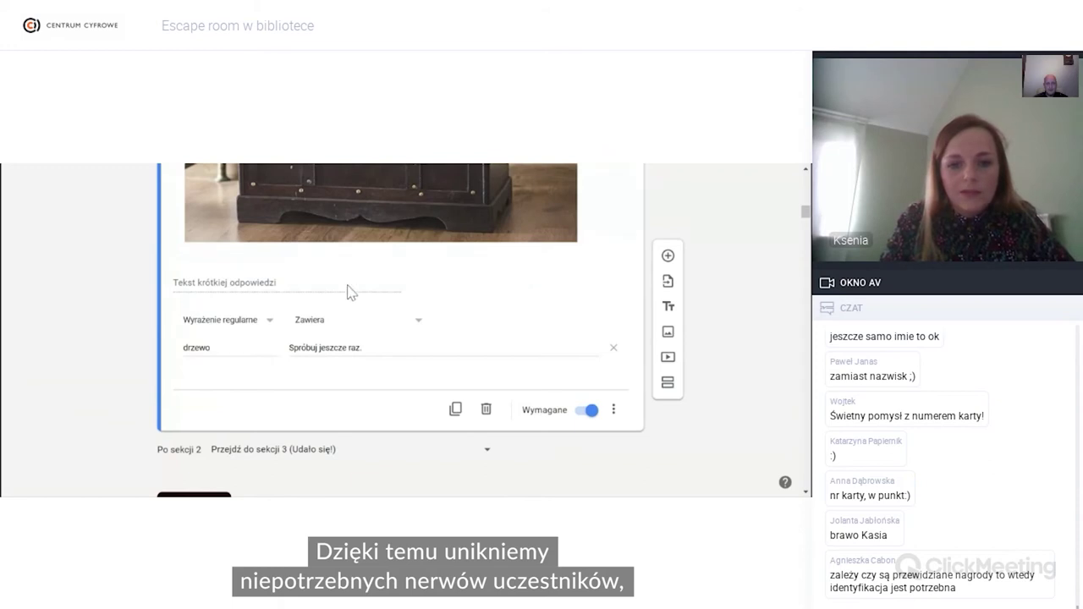
left_click(417, 322)
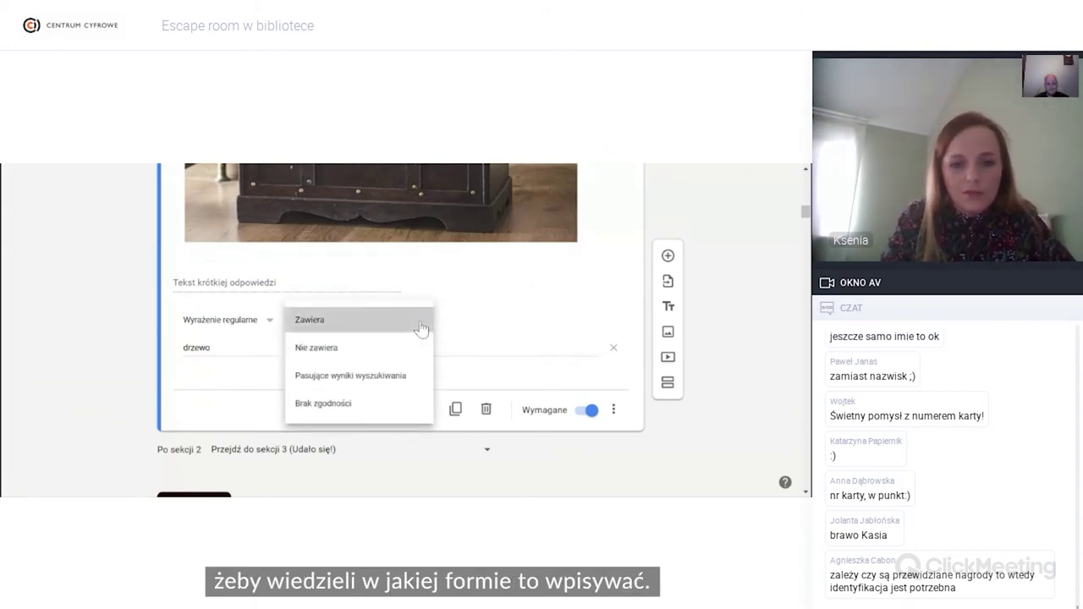
left_click(420, 329)
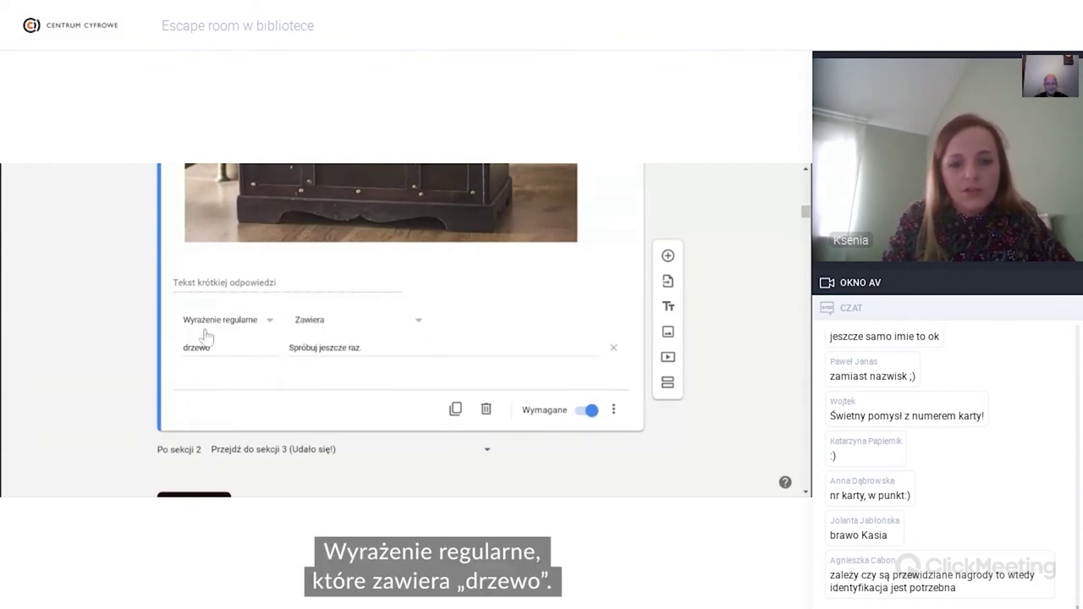
Step: Replace the chest question's custom error text with "To nie ta odpowiedź. Spróbuj ponownie."
left_click(363, 348)
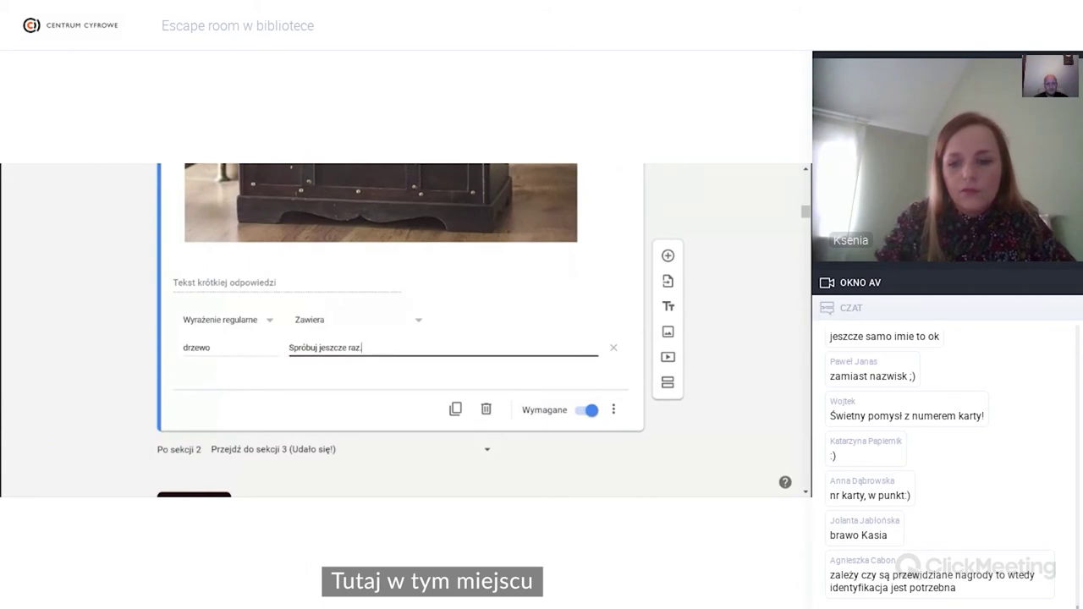
key("BackSpace")
key("BackSpace")
key("BackSpace")
key("BackSpace")
key("BackSpace")
key("BackSpace")
key("BackSpace")
key("BackSpace")
key("BackSpace")
key("BackSpace")
key("BackSpace")
key("BackSpace")
key("BackSpace")
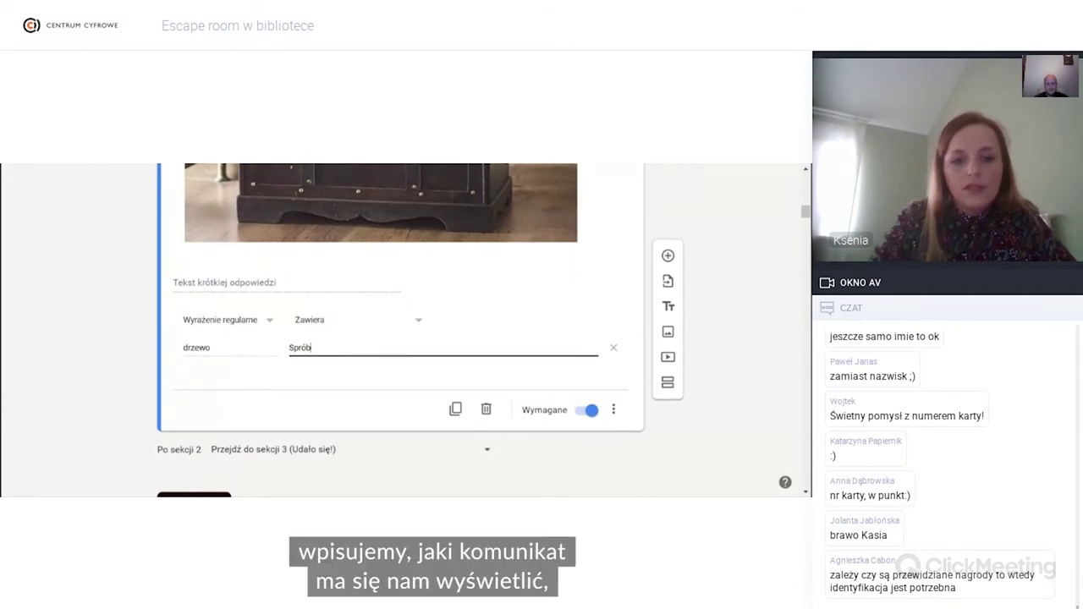
key("BackSpace")
key("BackSpace")
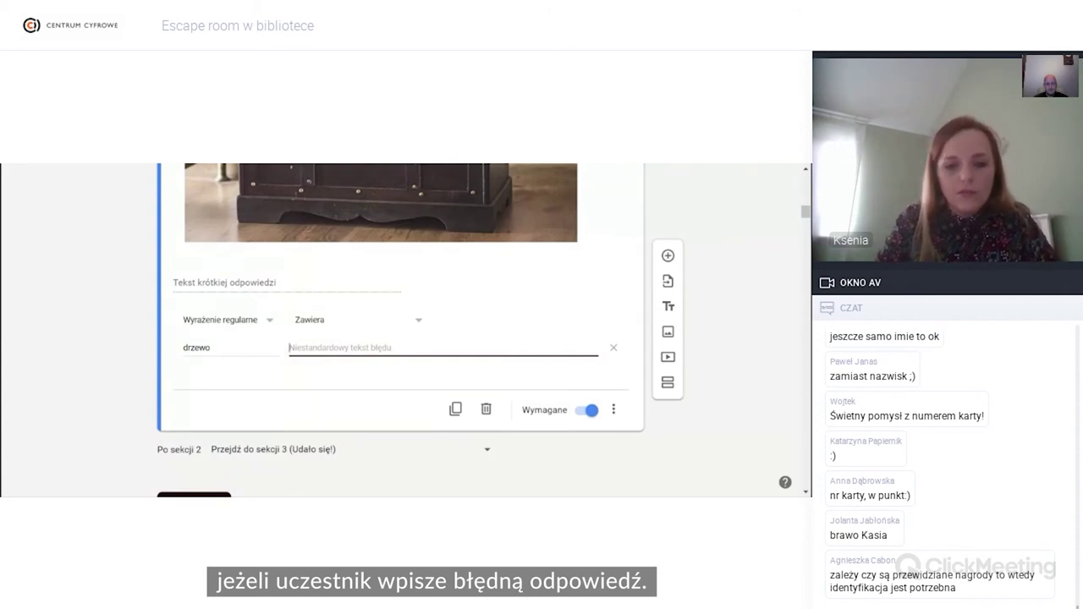
type("To nie ta odpowiedź.")
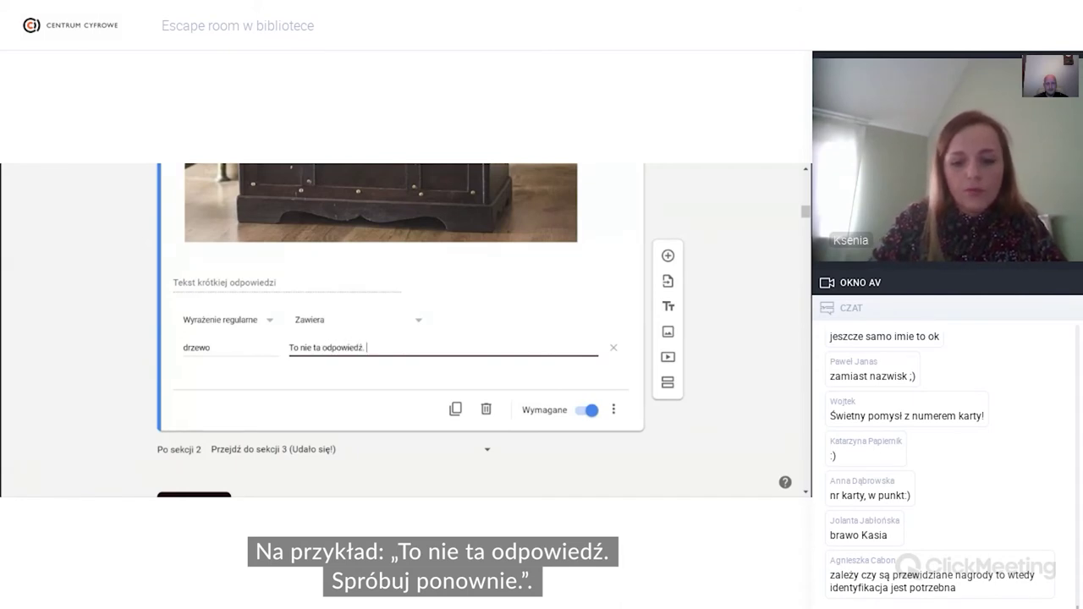
type(" Spróbuj ponownie.")
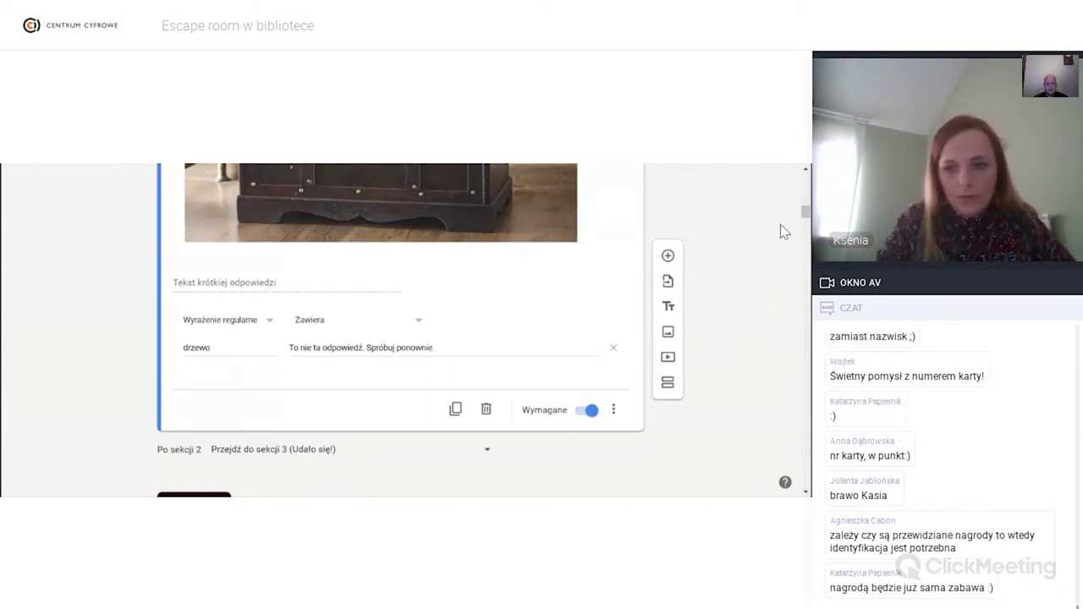
Step: Review the finished chest question and look through the following tasks, from the laptop padlock task to the text message exchange
scroll(805, 215, "up", 2)
scroll(804, 216, "down", 2)
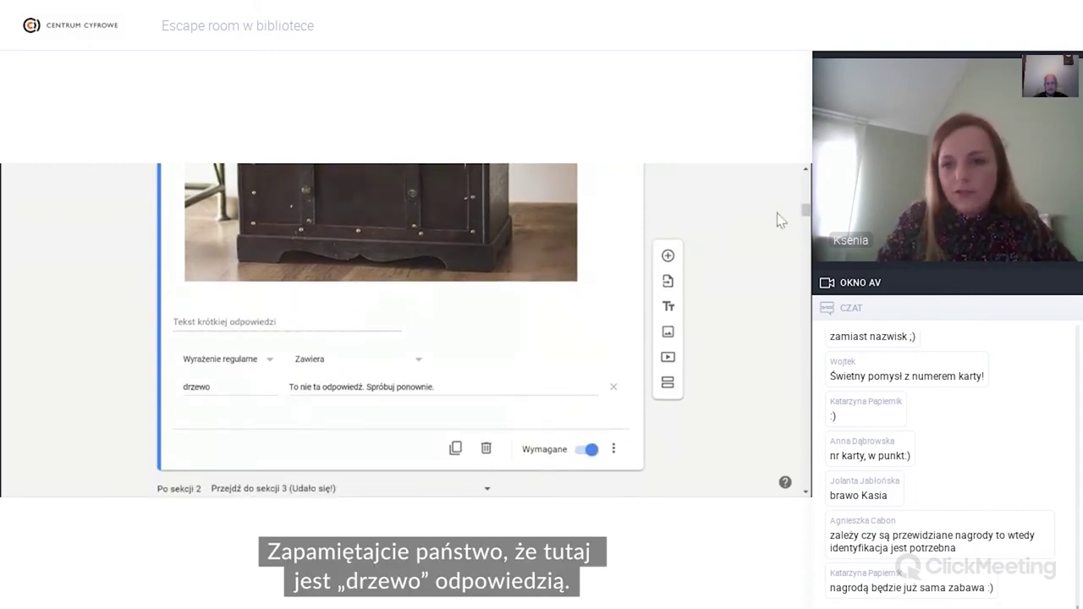
scroll(805, 219, "up", 4)
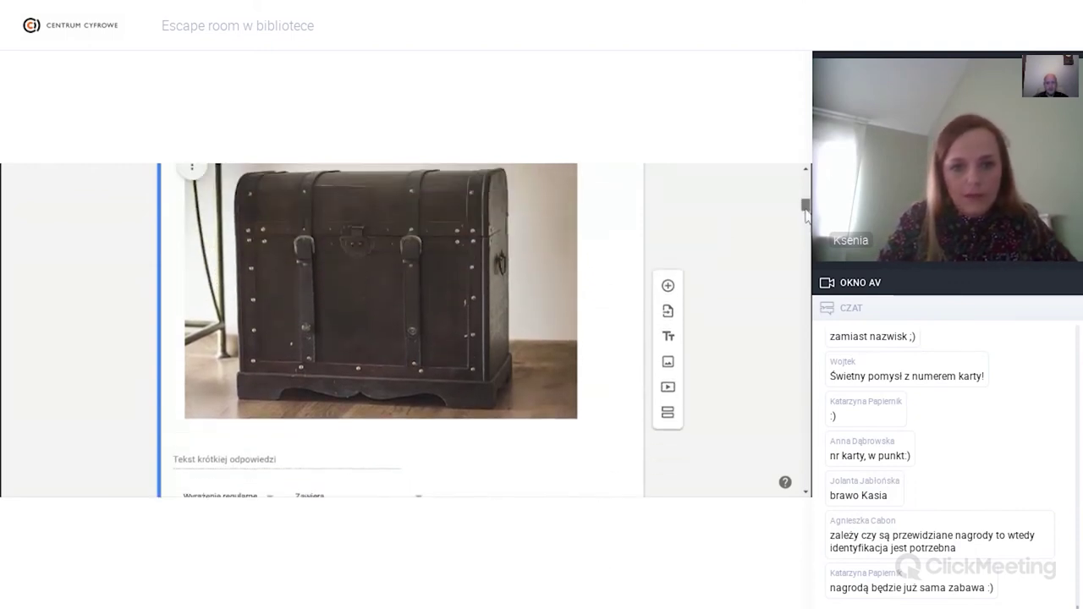
scroll(805, 216, "up", 2)
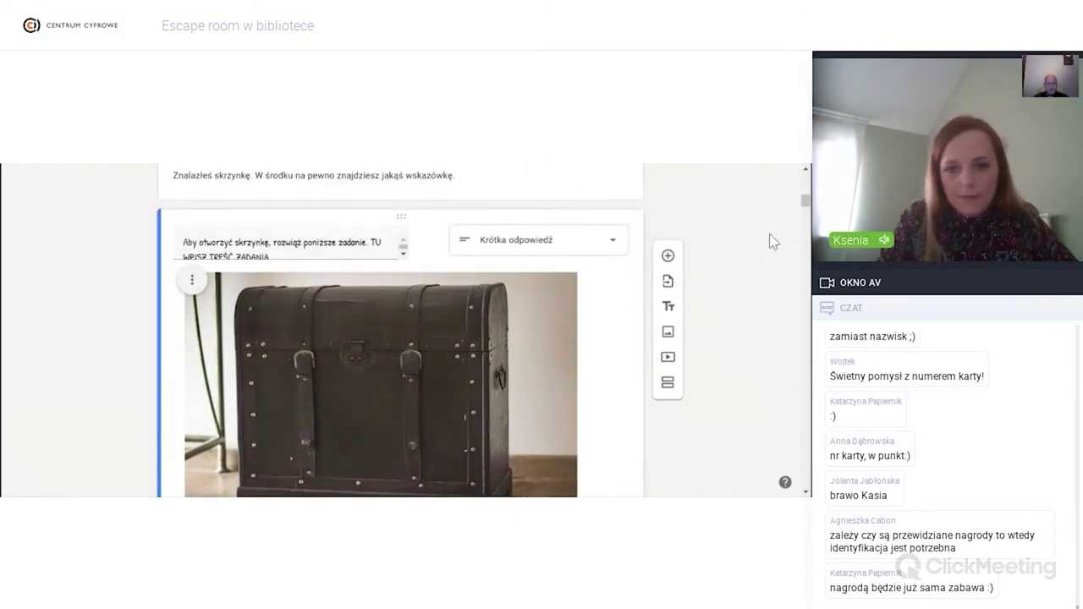
left_click_drag(805, 216, 801, 238)
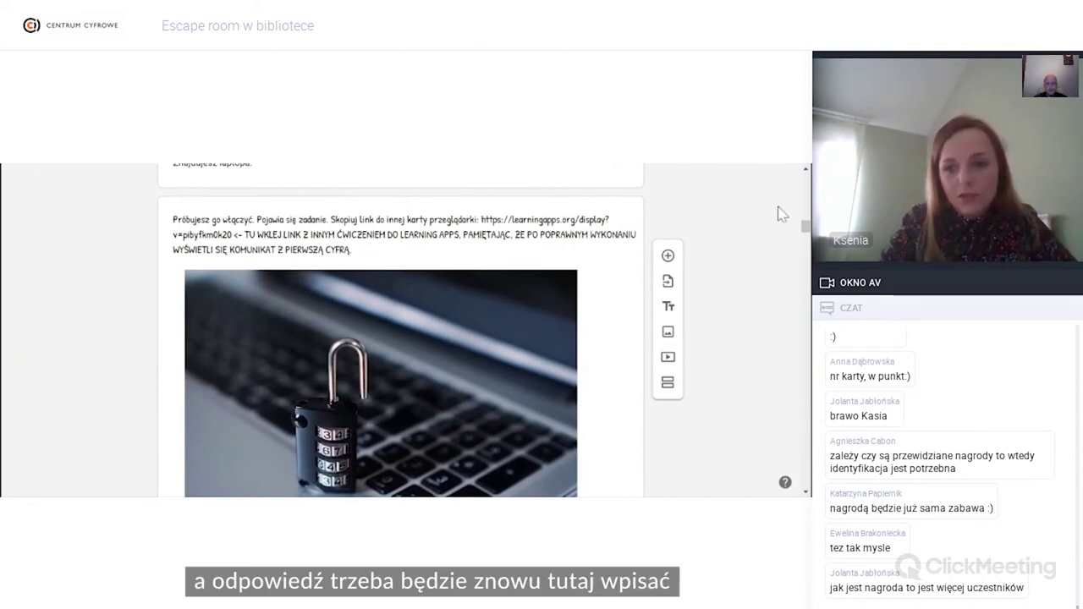
left_click_drag(805, 226, 804, 314)
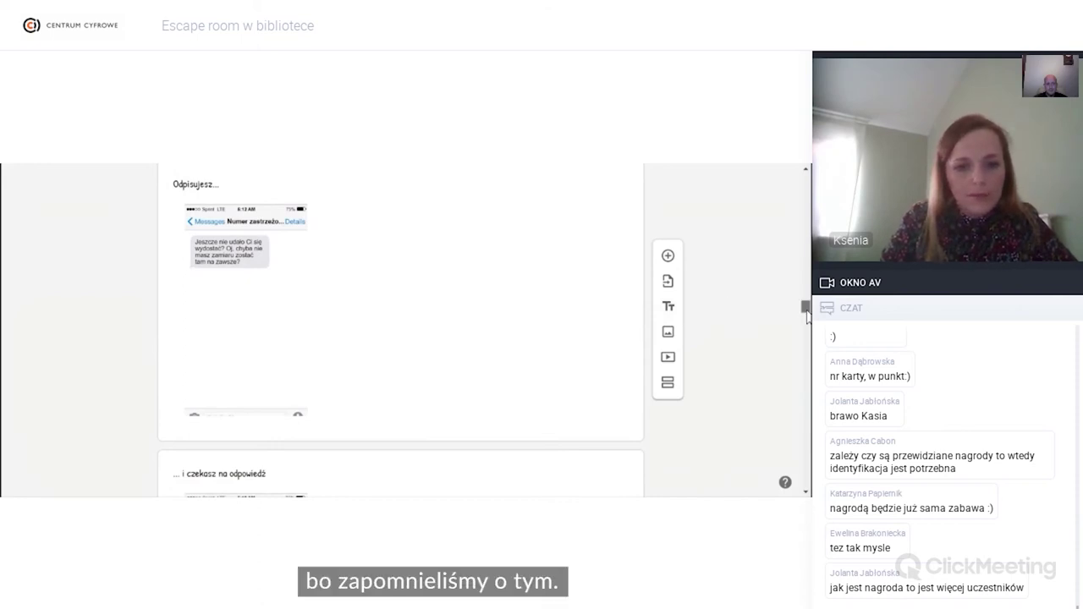
Step: Look through the remaining escape room tasks, from the text message hint to the final "Drogi graczu, jesteś wolny!" picture, and return towards the beginning
left_click_drag(805, 312, 803, 335)
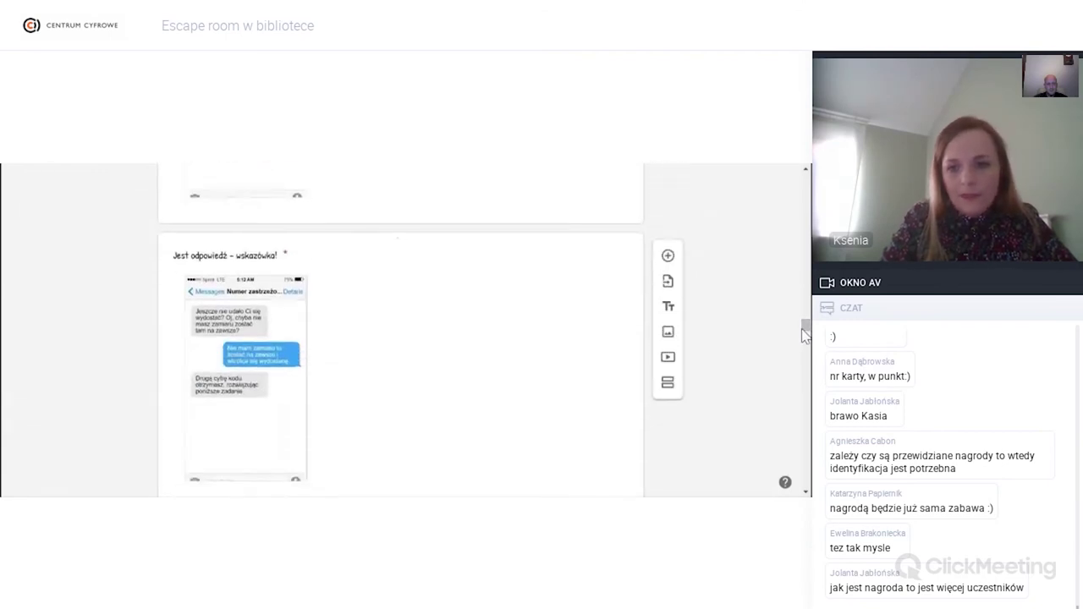
left_click_drag(804, 328, 804, 350)
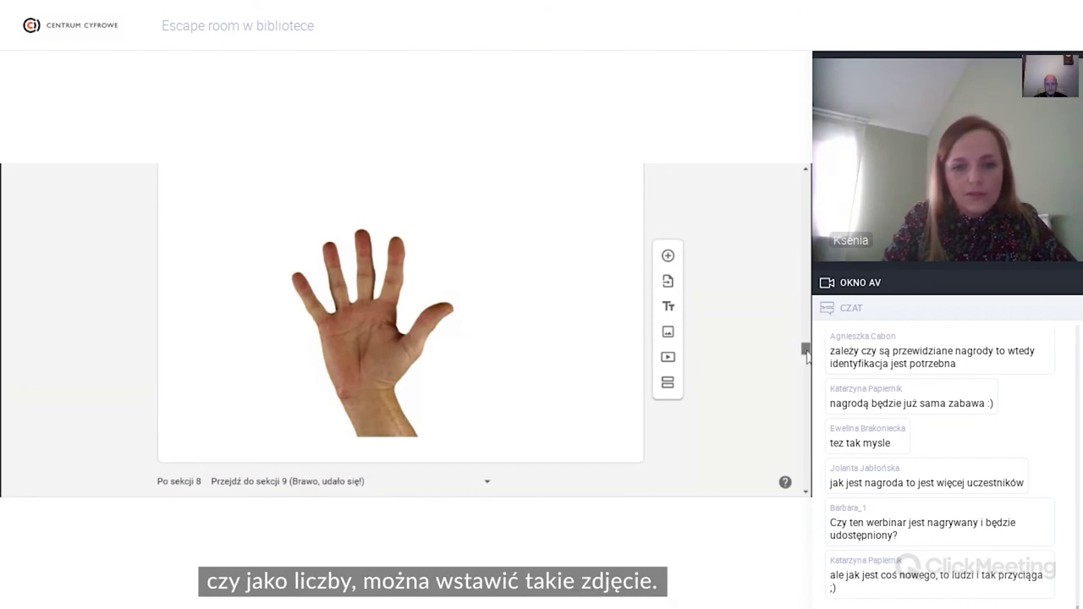
left_click_drag(805, 352, 807, 357)
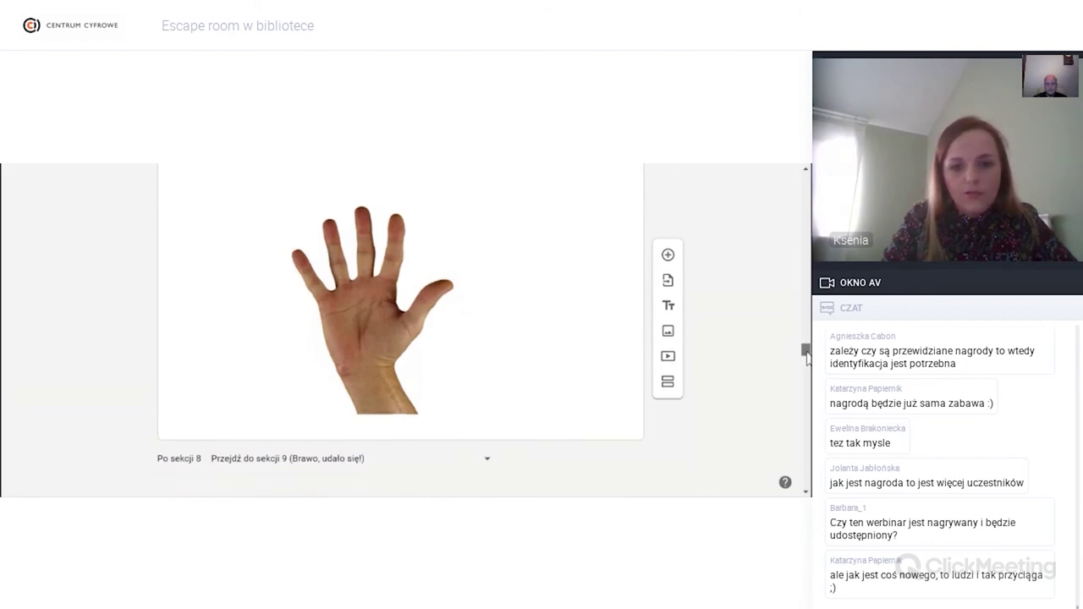
left_click_drag(806, 355, 806, 430)
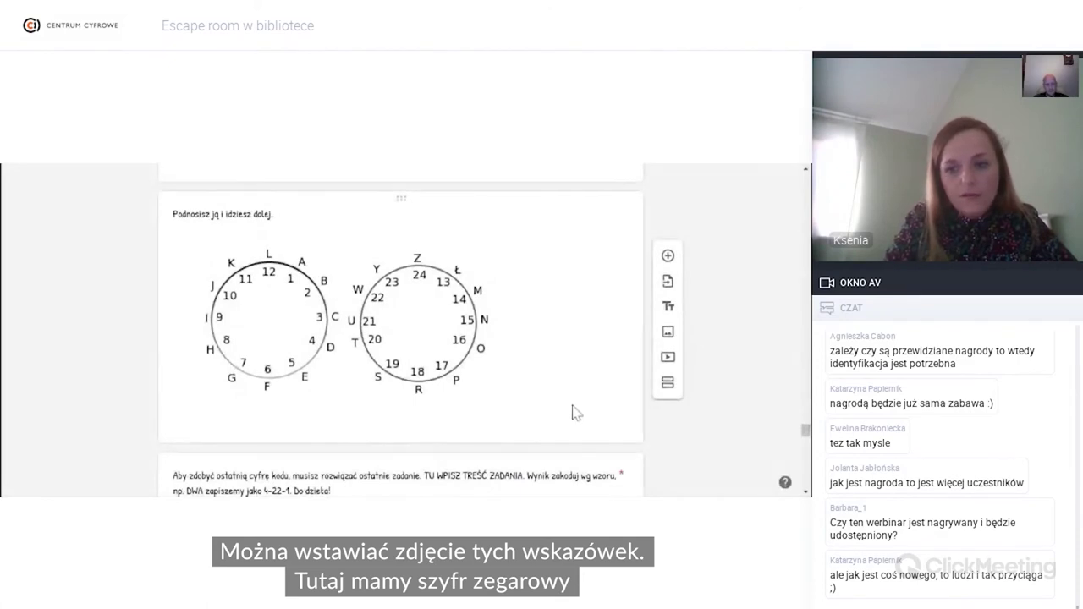
left_click_drag(805, 429, 806, 482)
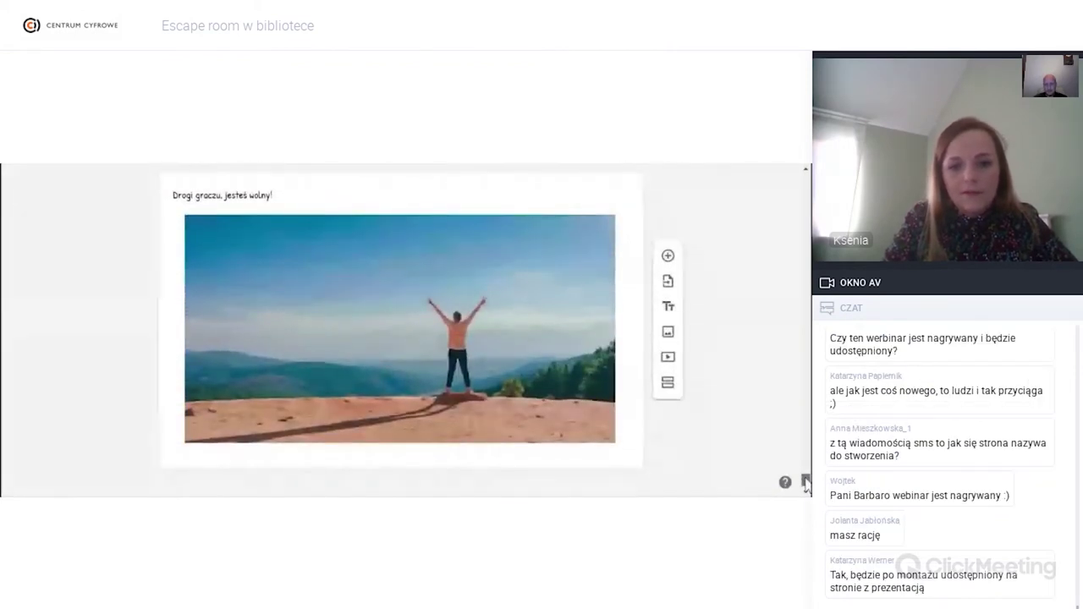
mouse_move(806, 484)
left_mouse_down()
mouse_move(806, 474)
mouse_move(806, 488)
left_mouse_up()
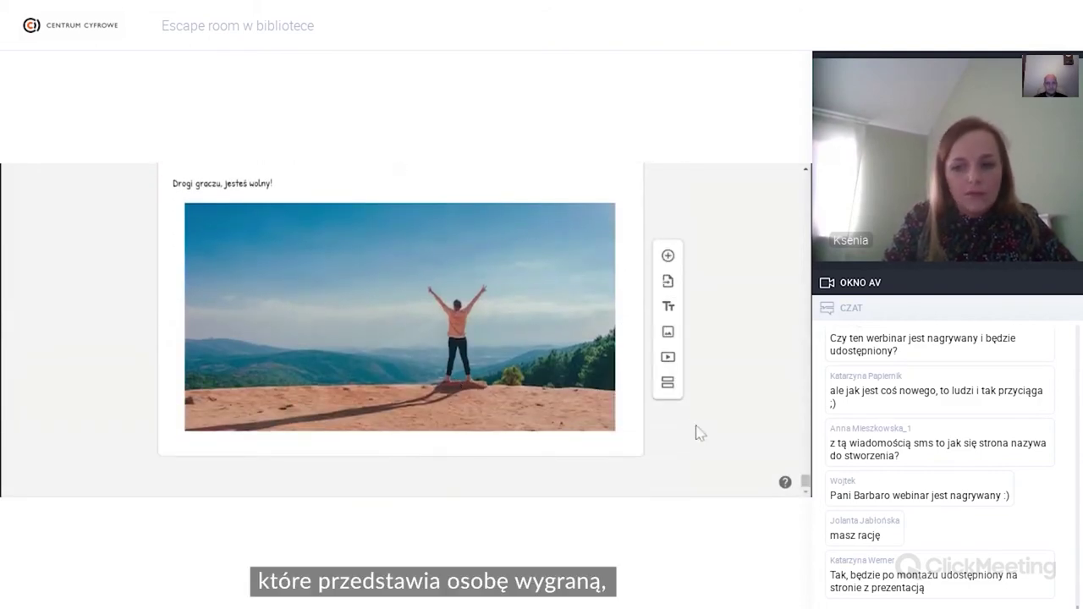
left_click_drag(805, 481, 805, 203)
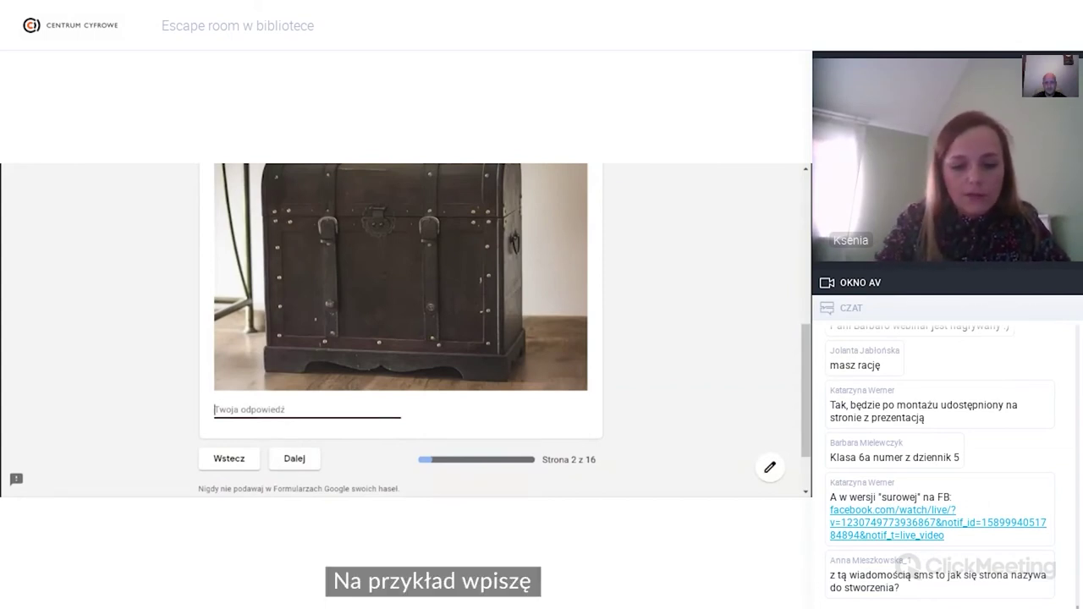
Step: Test the chest question in the form preview by submitting the wrong answer "dom"
type("D")
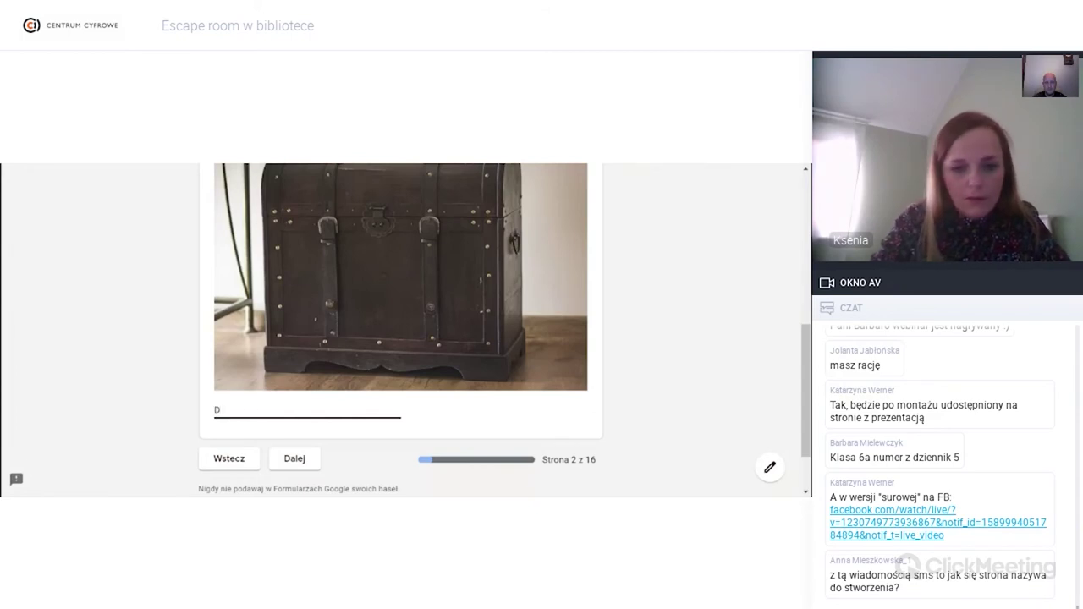
key("BackSpace")
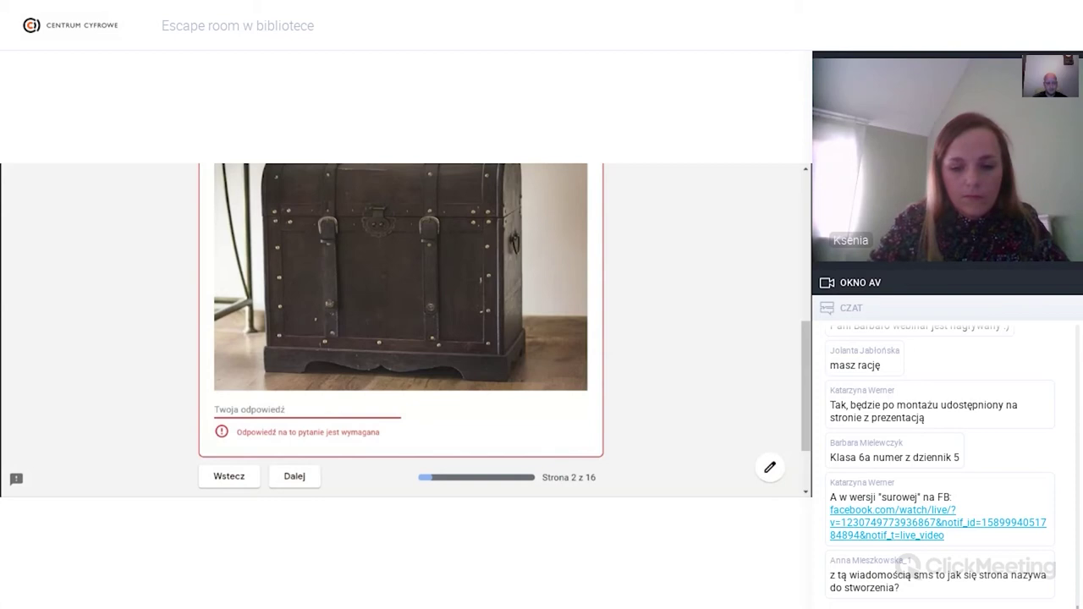
type("dom")
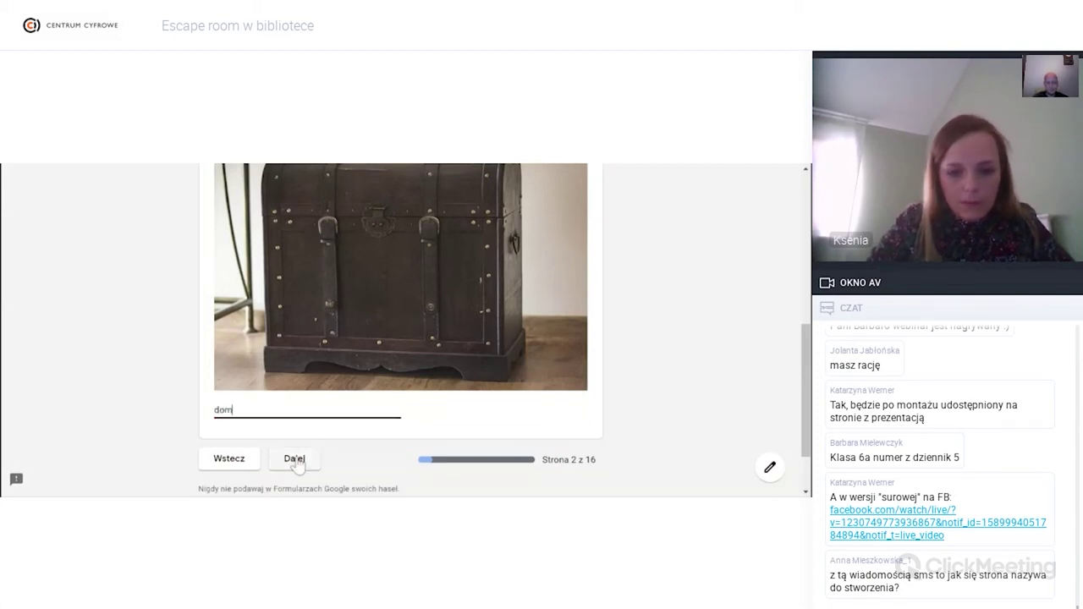
left_click(295, 459)
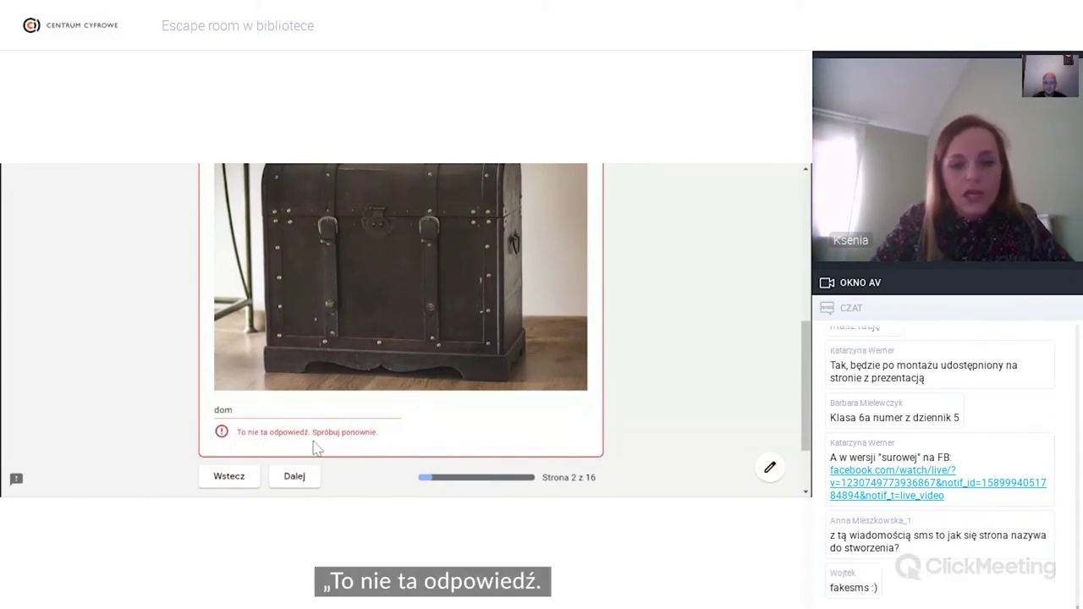
Step: Replace the chest question's answer with "drzewo", continue to the following section and look over its task
left_click_drag(245, 412, 199, 421)
type("drzewo")
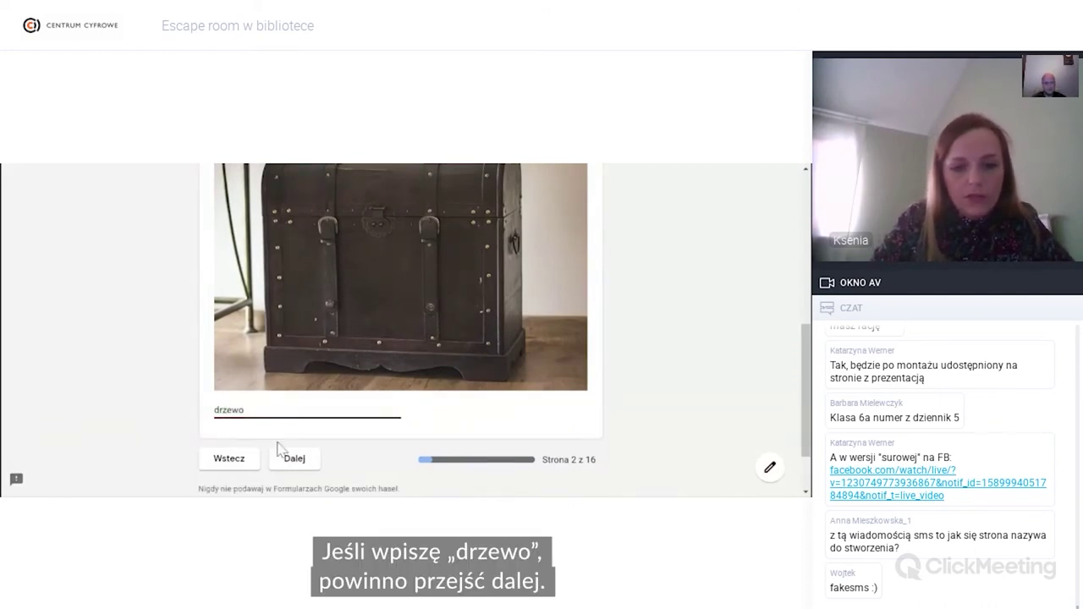
left_click(293, 470)
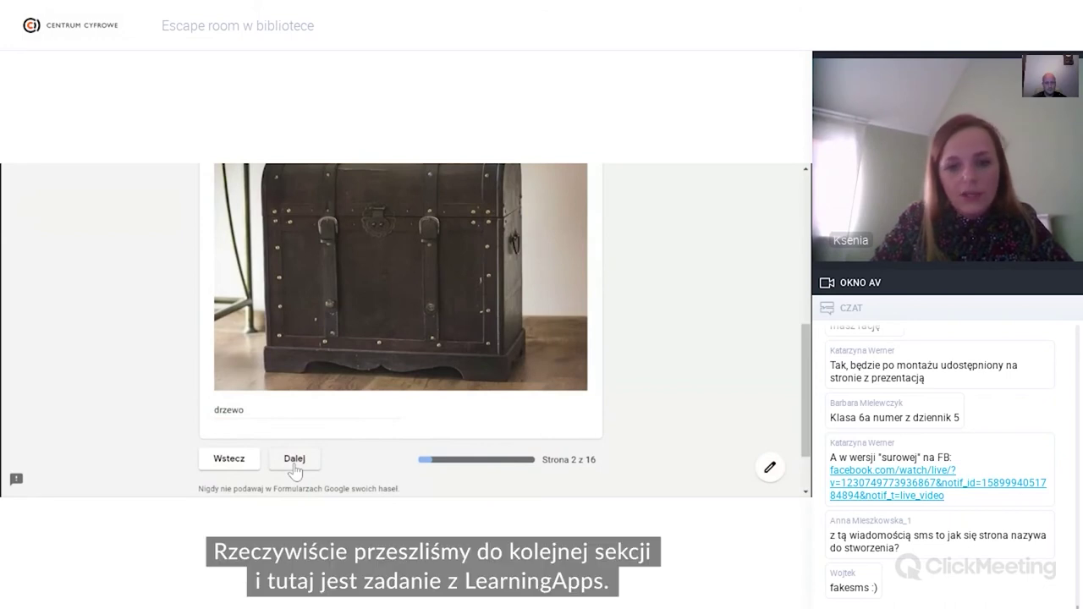
left_click_drag(804, 243, 776, 213)
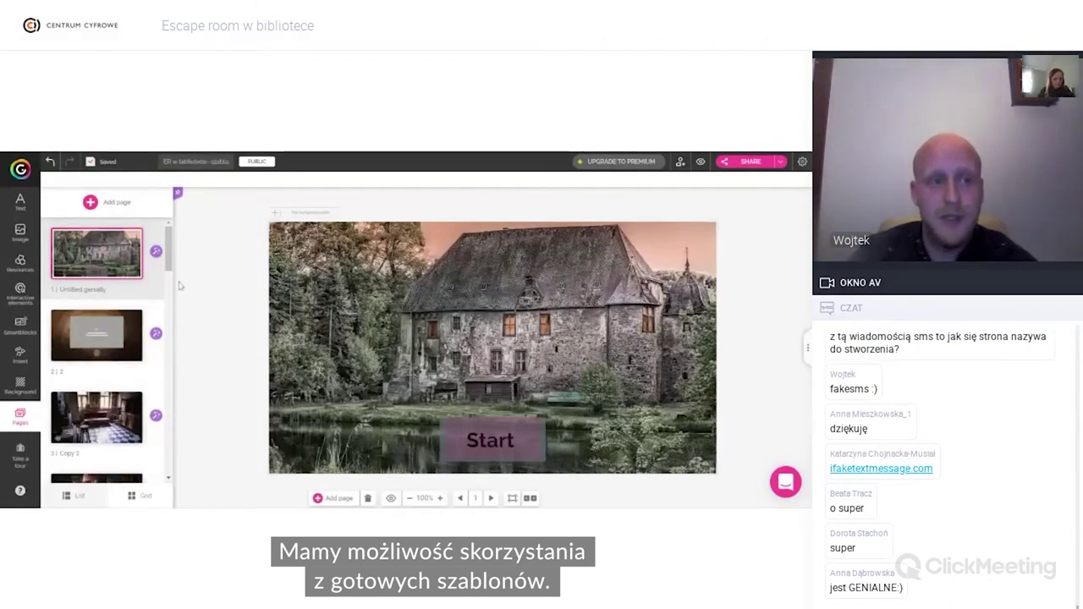
Step: In Genially, leave the open project, begin a new creation and open the Gamification template category
left_click(21, 170)
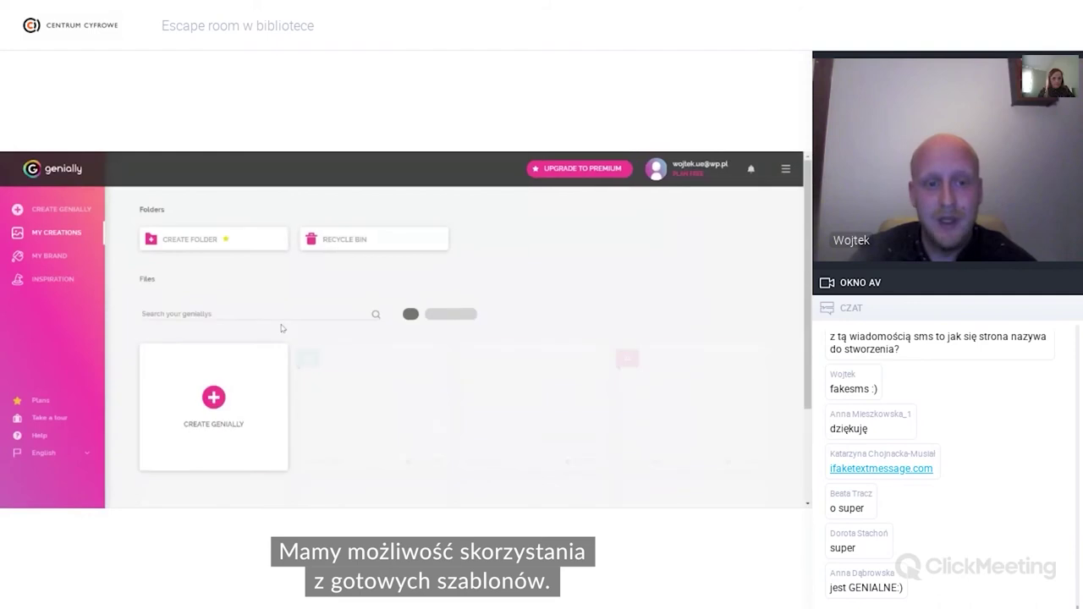
left_click(203, 410)
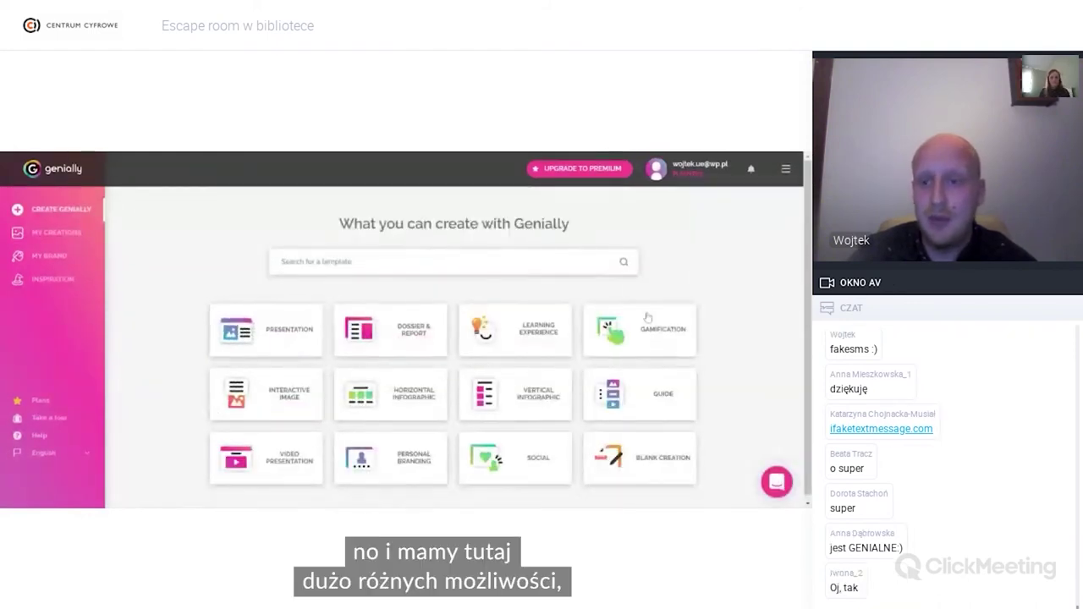
scroll(808, 248, "down", 1)
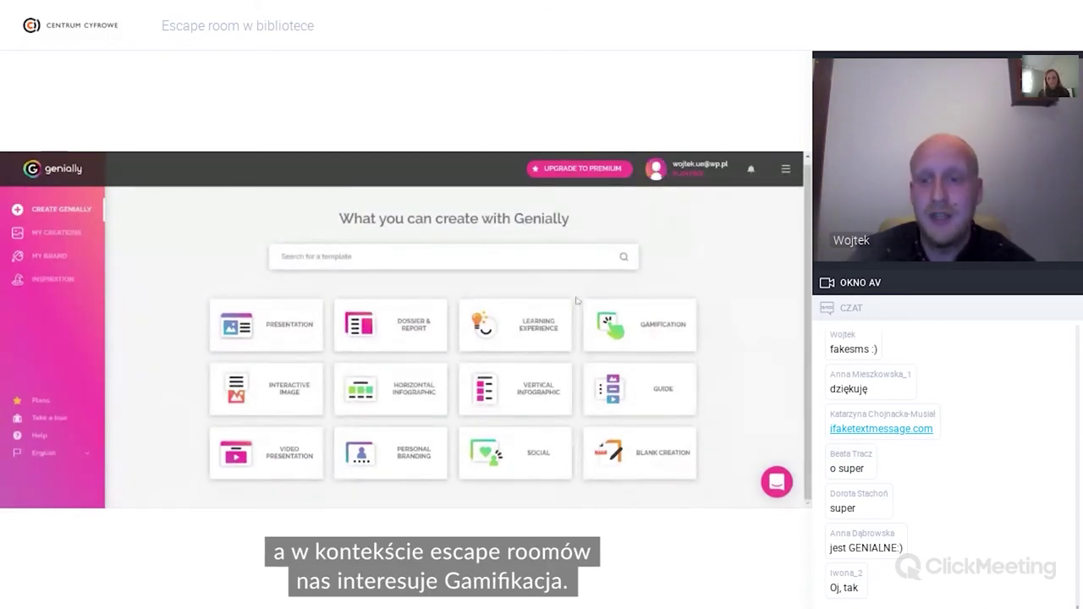
left_click(653, 329)
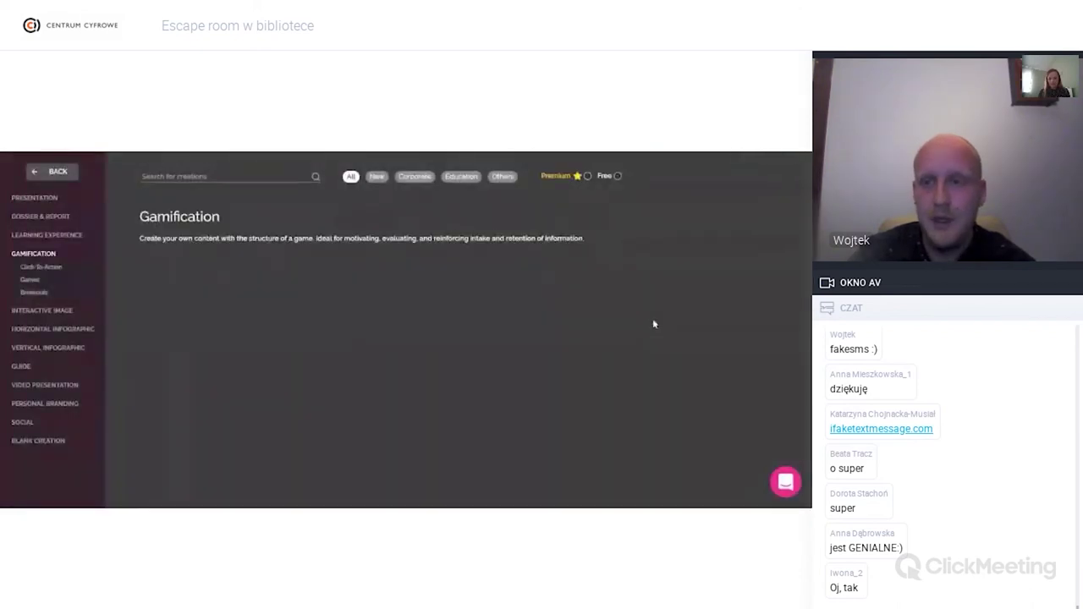
Step: Browse the Gamification templates, looking through the Click-To-Action, Games and Breakouts groups
scroll(799, 218, "down", 5)
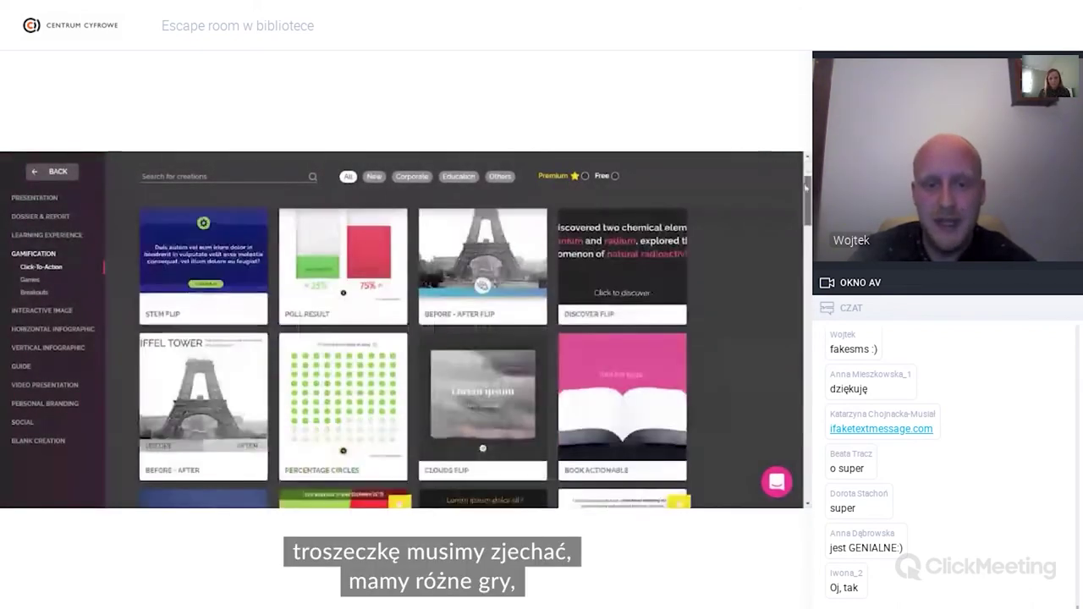
scroll(799, 219, "down", 10)
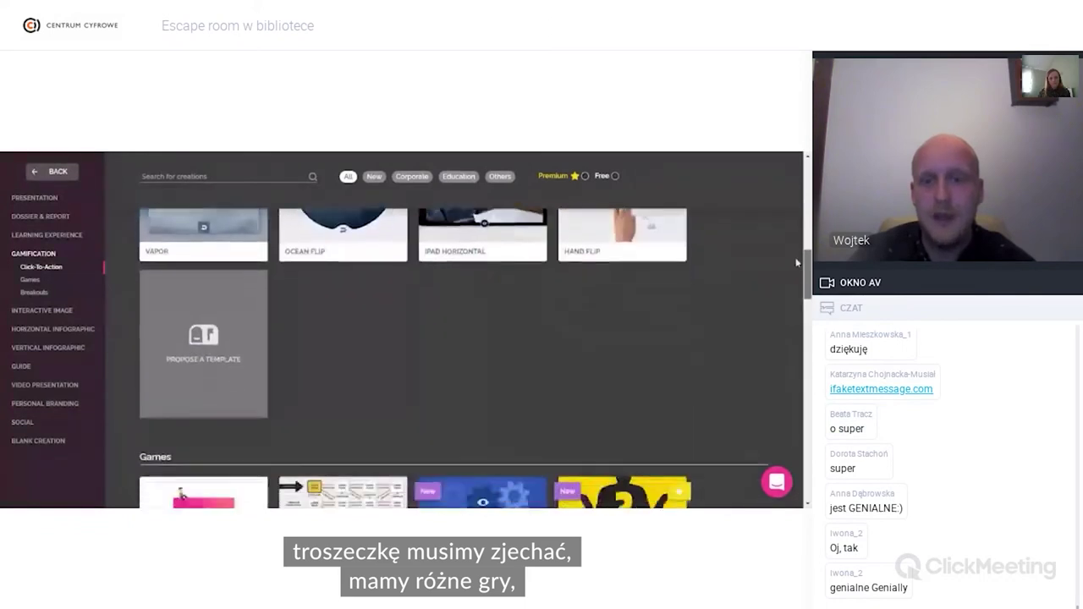
scroll(794, 284, "down", 8)
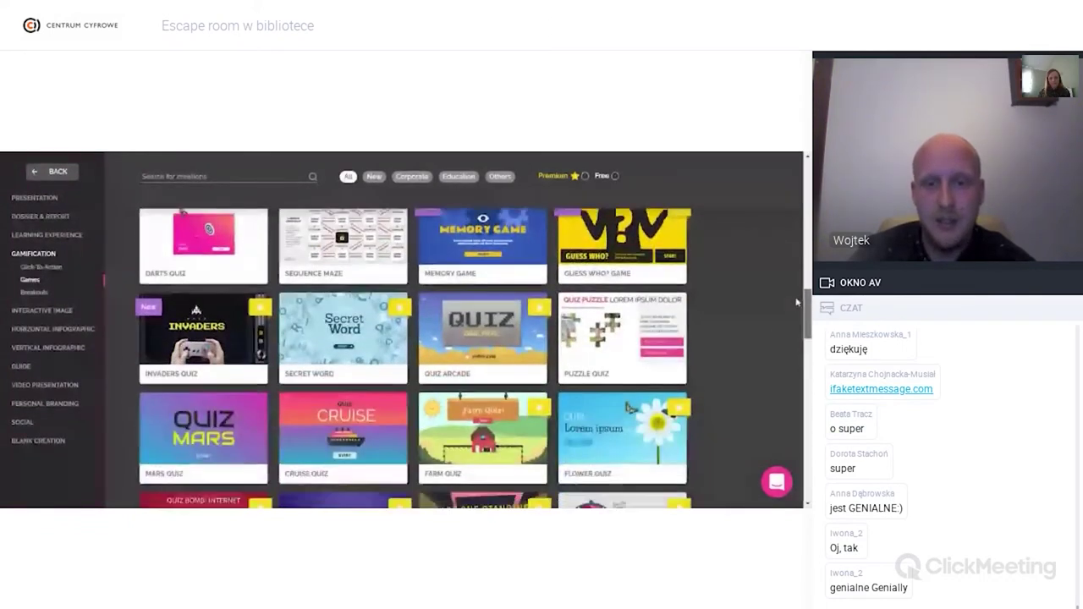
scroll(794, 361, "down", 10)
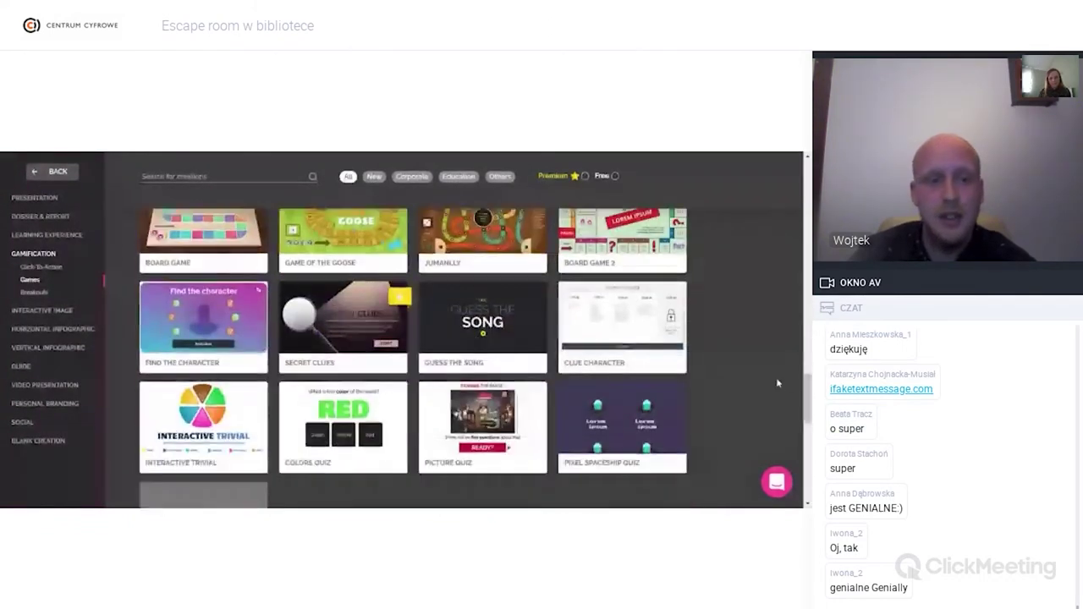
scroll(473, 355, "down", 3)
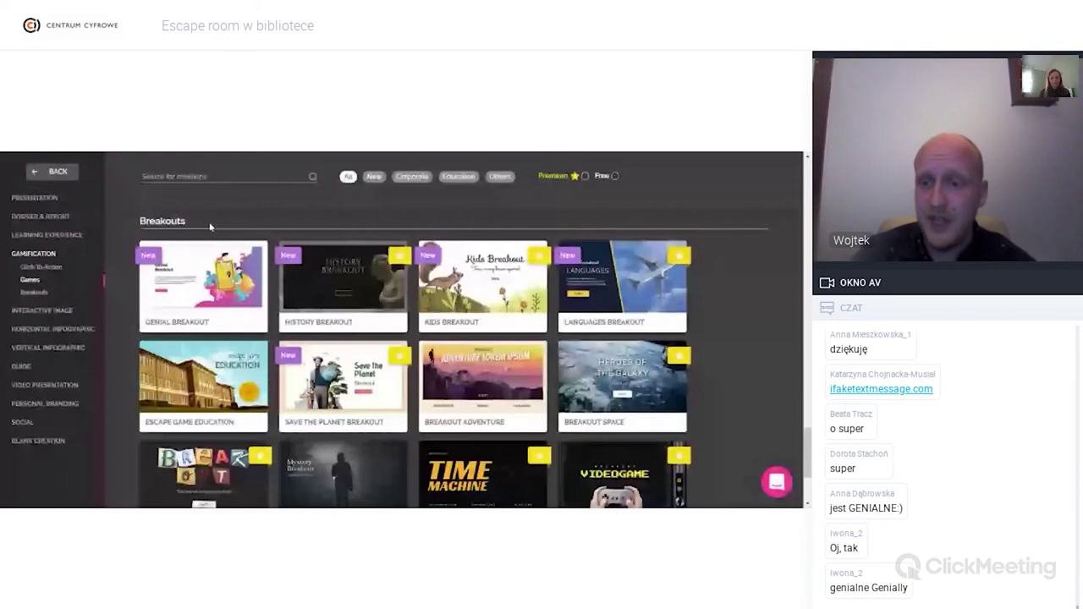
mouse_move(807, 448)
left_mouse_down()
mouse_move(808, 489)
mouse_move(808, 463)
left_mouse_up()
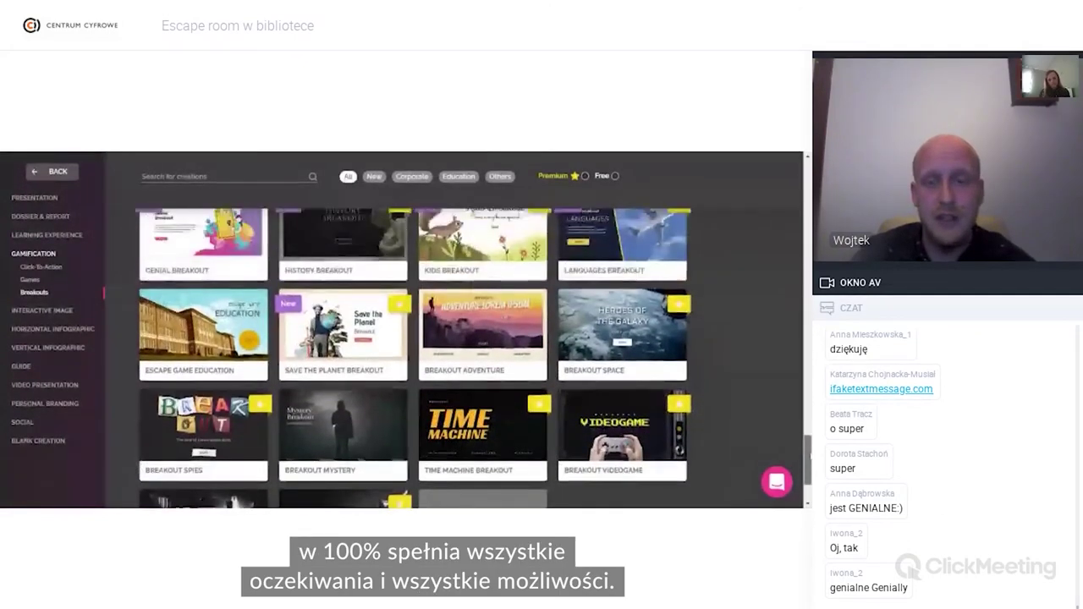
scroll(470, 356, "up", 10)
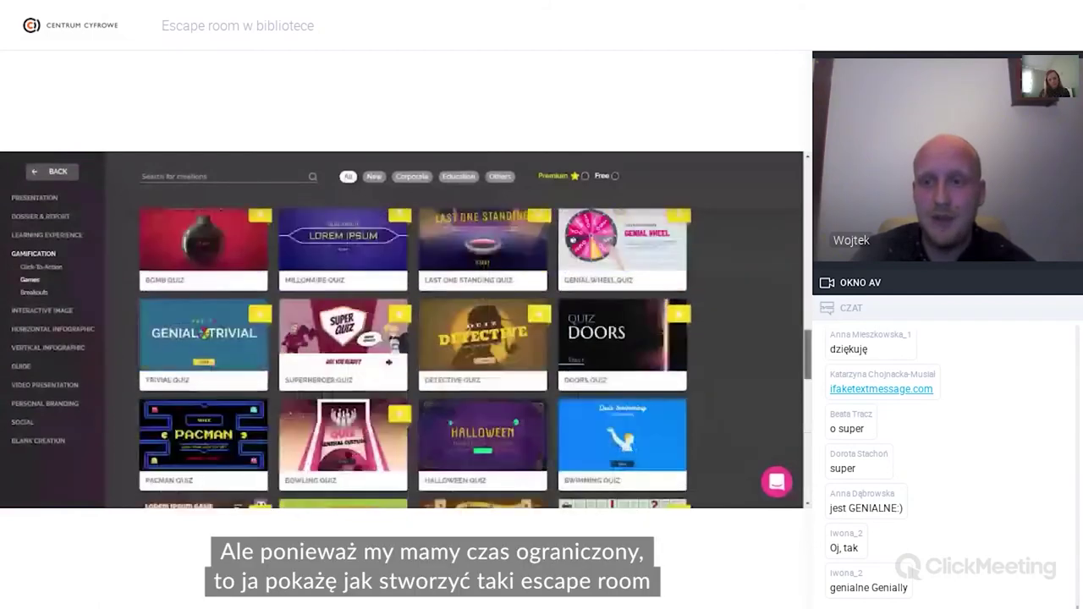
Step: Leave the template gallery and open the prepared creation "ER w bibliotece- szablon" for editing from the saved creations
left_click(53, 172)
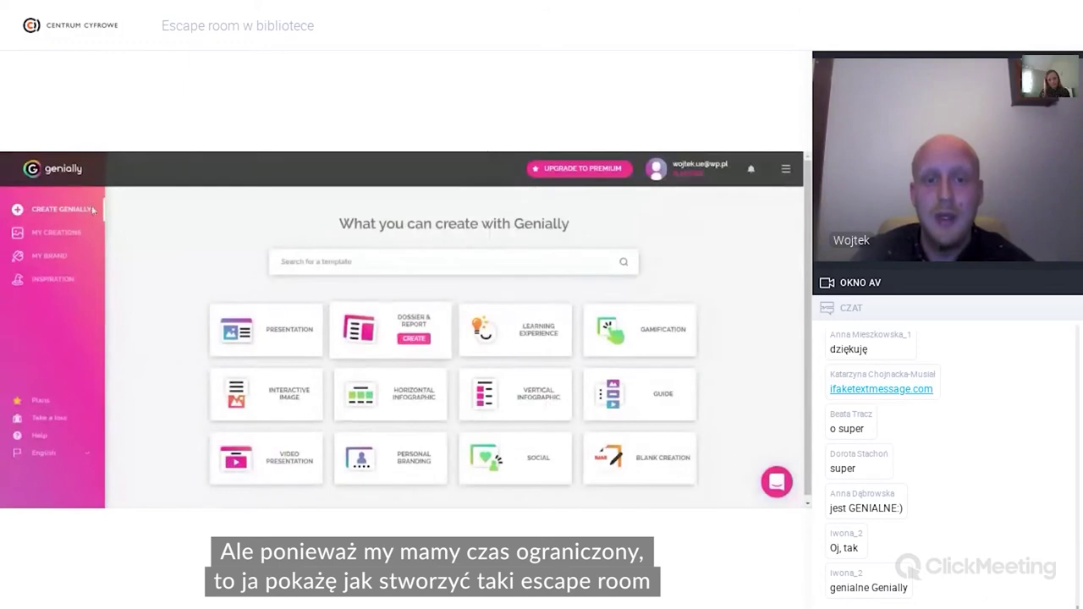
left_click(56, 231)
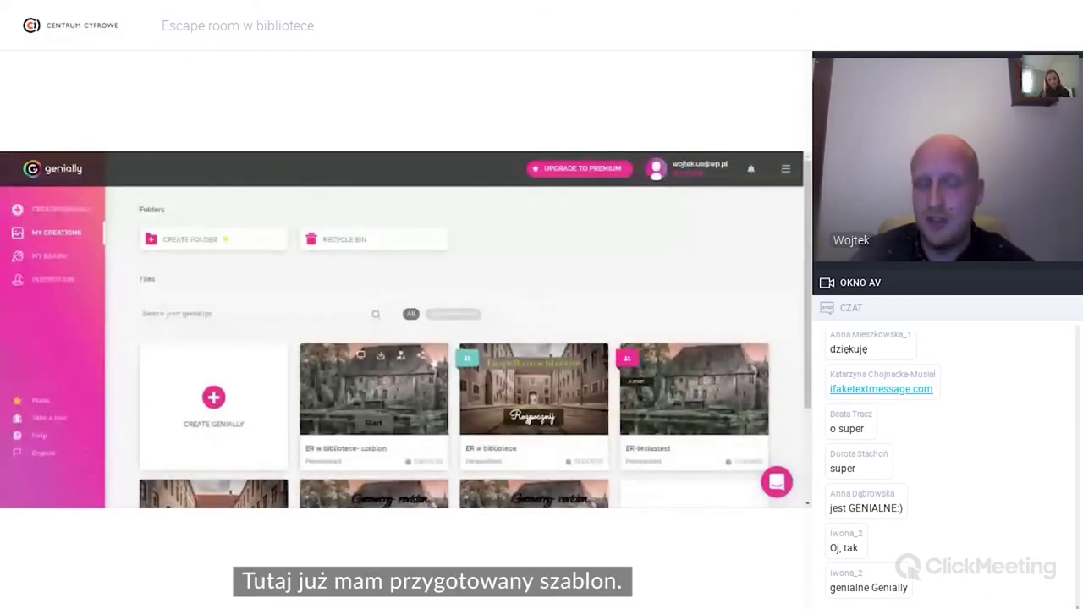
left_click(373, 394)
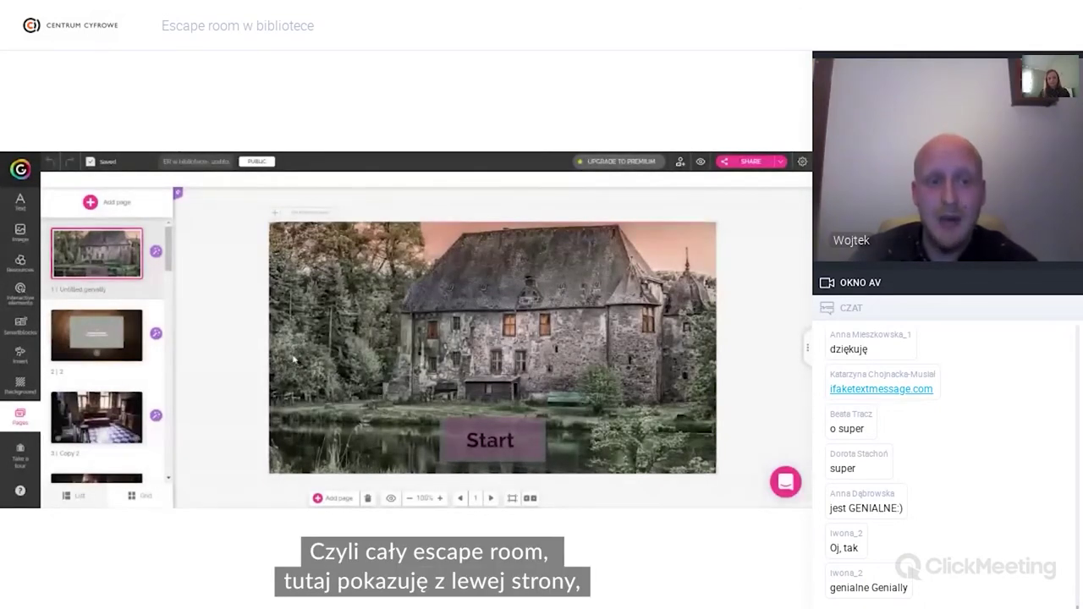
Step: Look through the escape room's pages, viewing the start screen and the successive room pages up to the one with the radiator
scroll(102, 381, "down", 2)
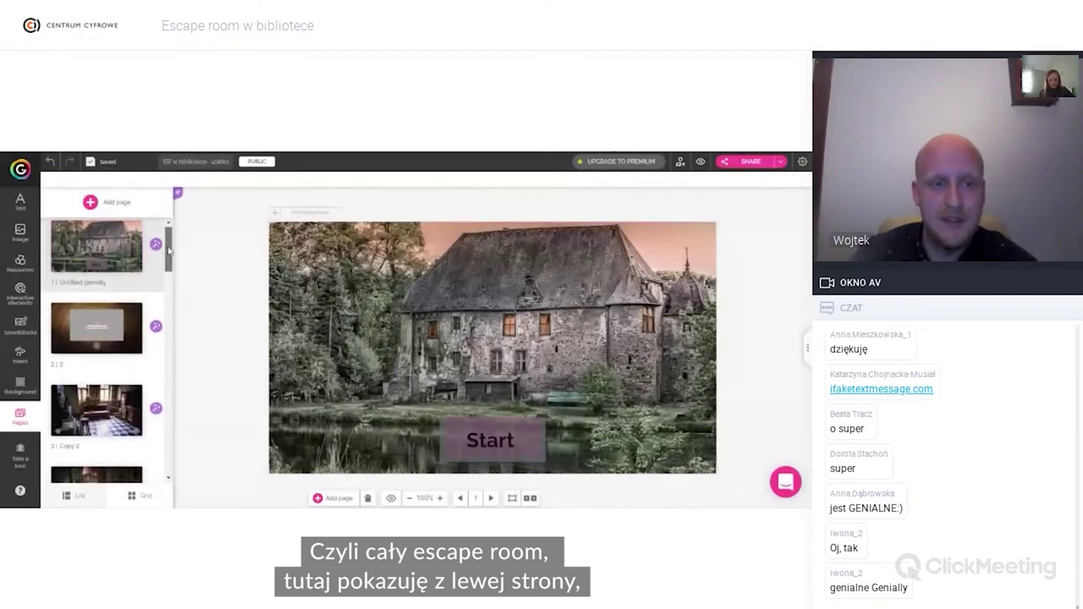
scroll(171, 300, "down", 5)
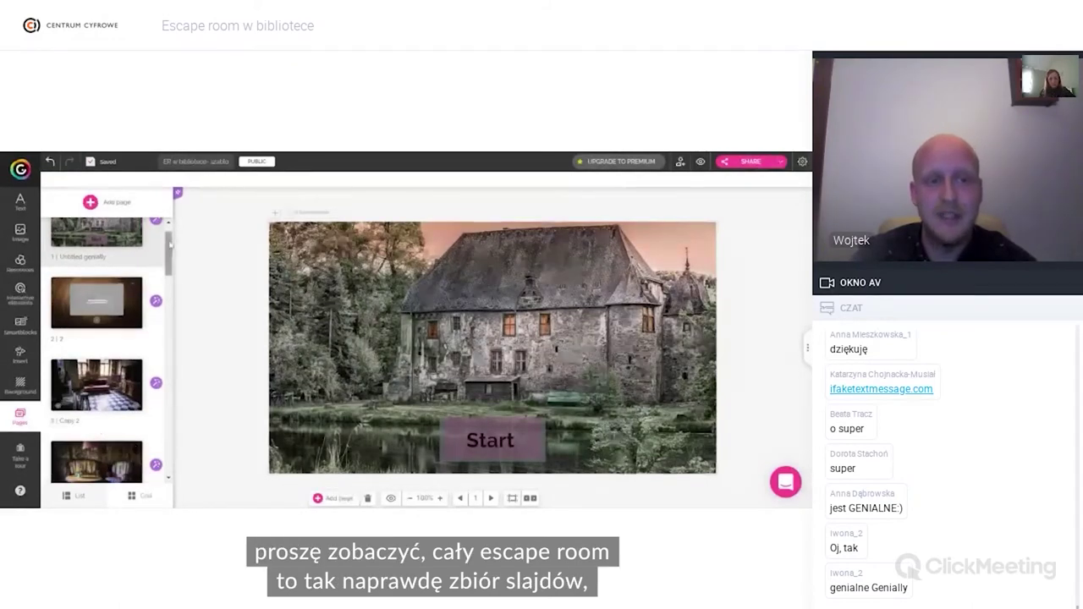
left_click_drag(172, 300, 172, 227)
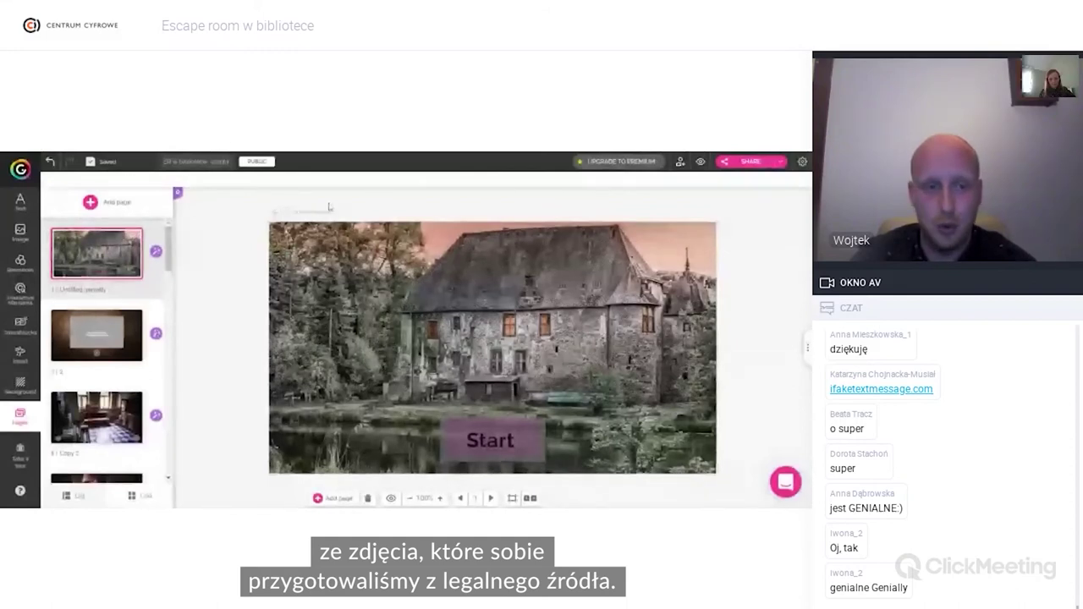
left_click(93, 423)
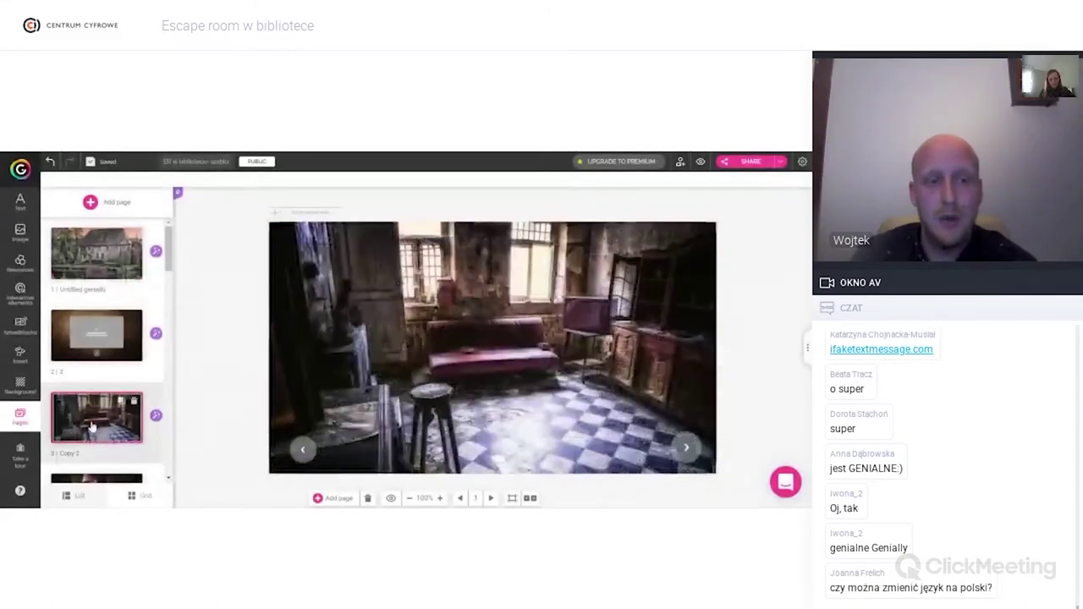
left_click(97, 254)
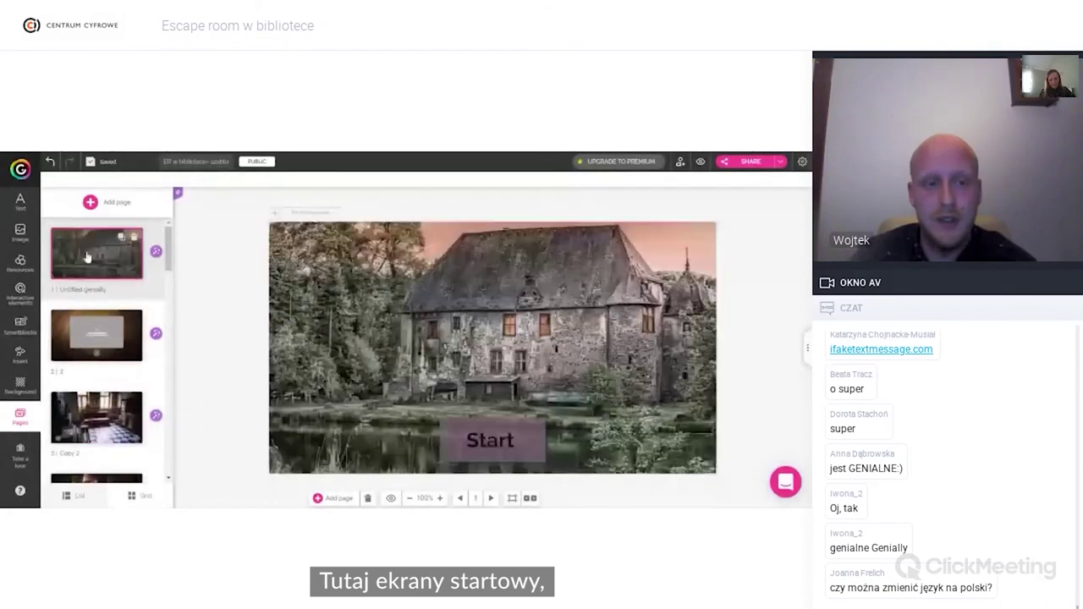
left_click(96, 417)
left_click_drag(170, 259, 170, 290)
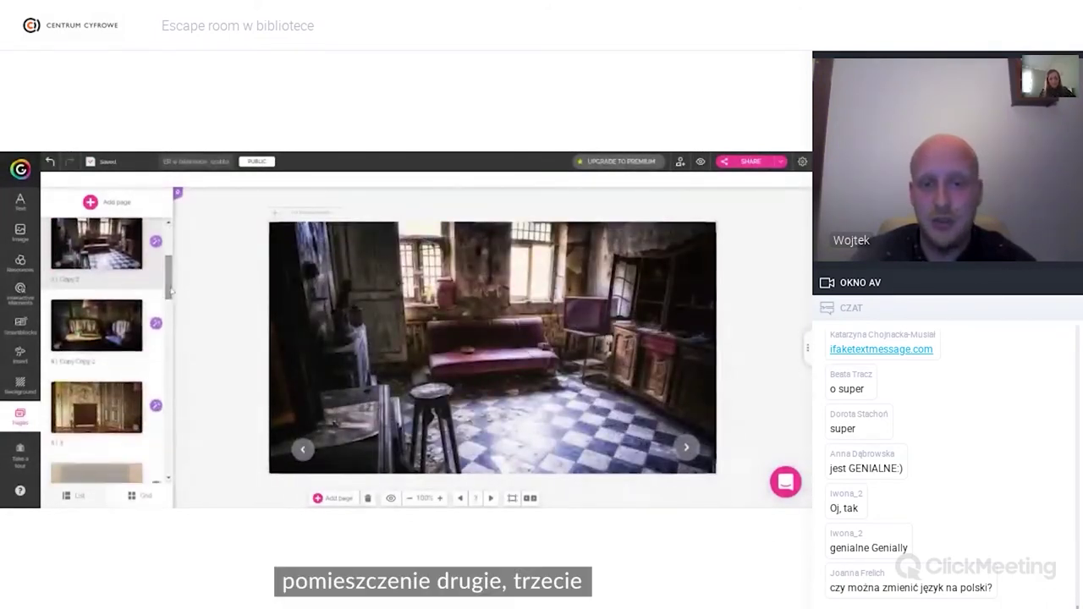
left_click(97, 324)
left_click(96, 407)
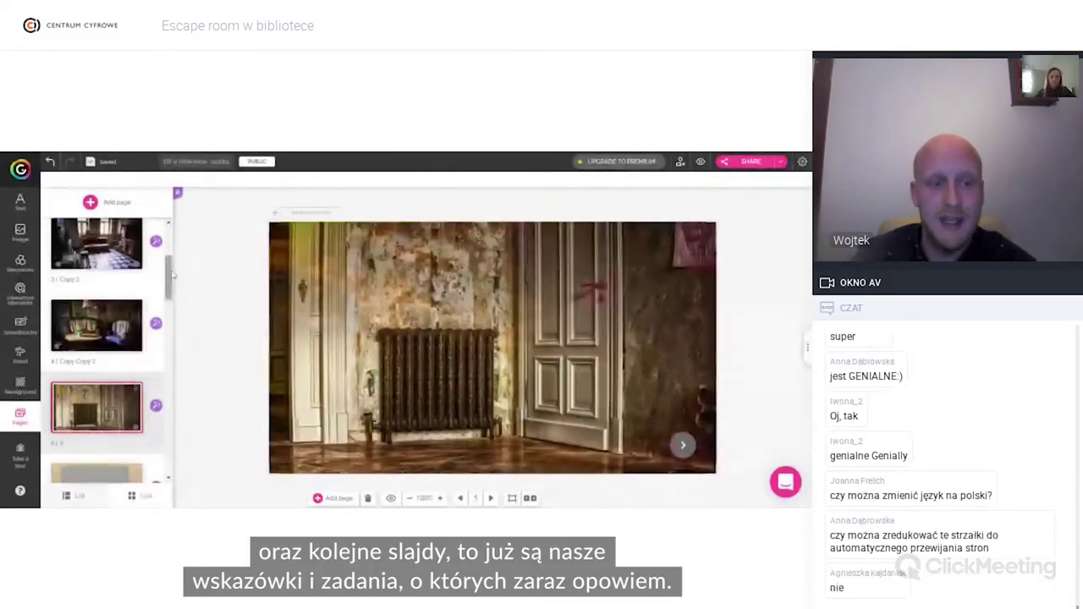
Step: View the clue and task pages after the radiator room, through to the one with the computer monitor
scroll(109, 298, "down", 5)
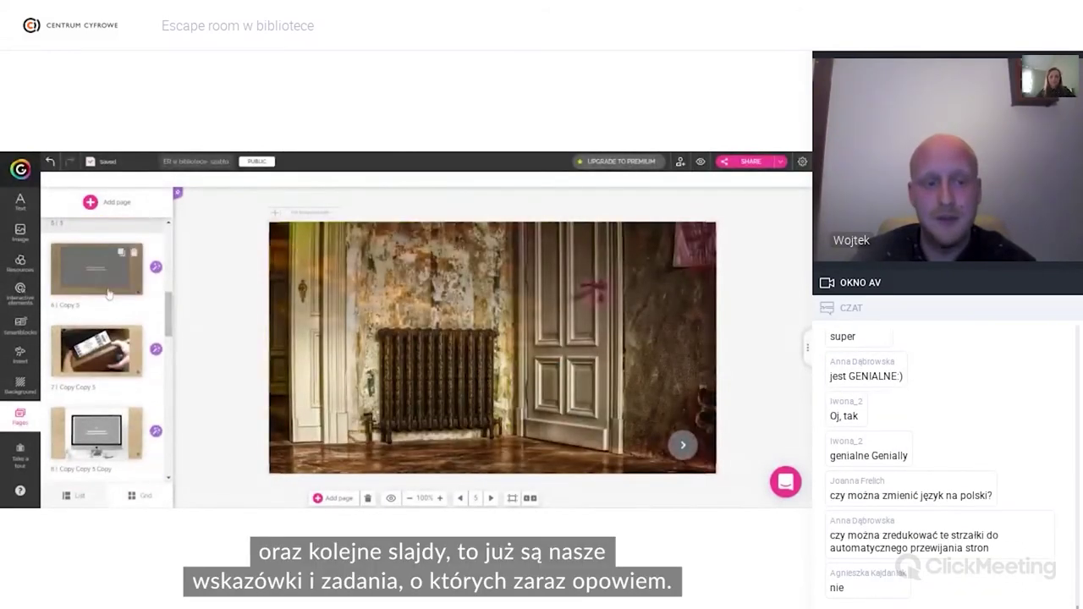
left_click(103, 283)
left_click(100, 347)
left_click(90, 439)
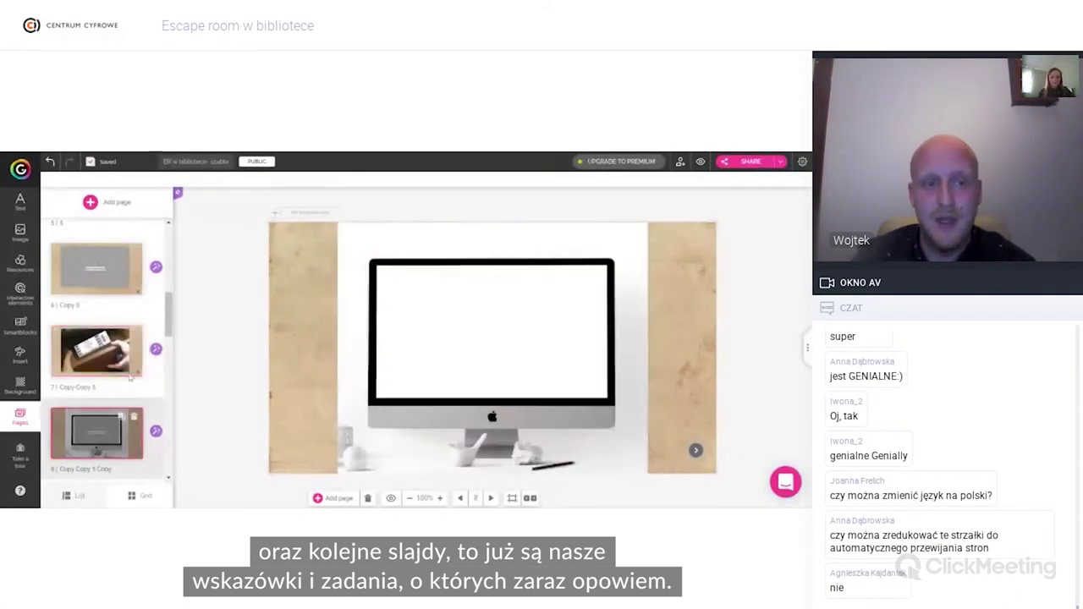
left_click_drag(174, 320, 177, 240)
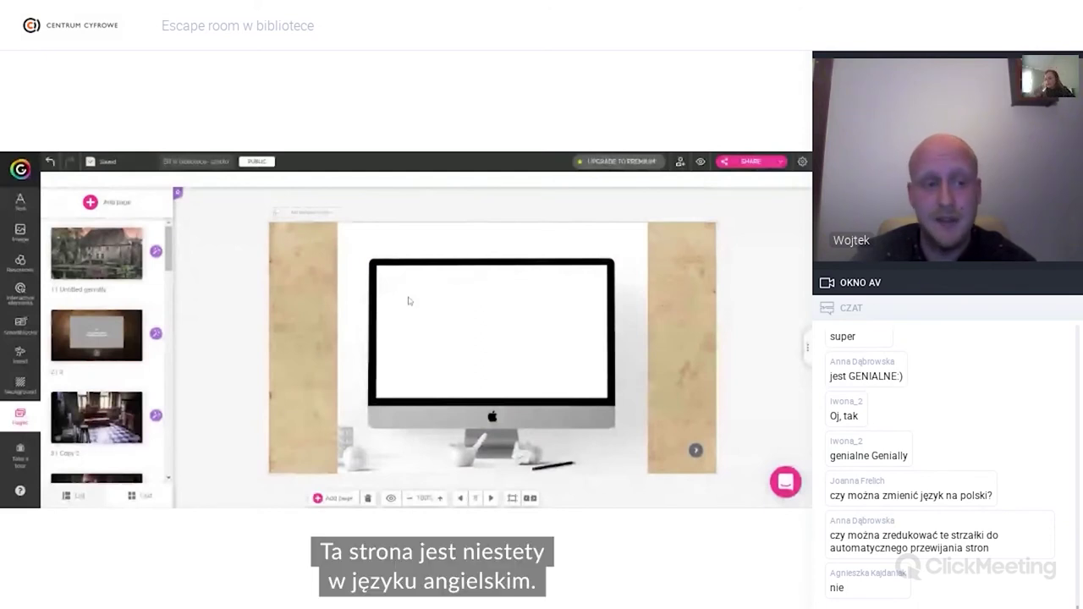
Step: Add a Blank page directly after the start screen page of the escape room
left_click(96, 253)
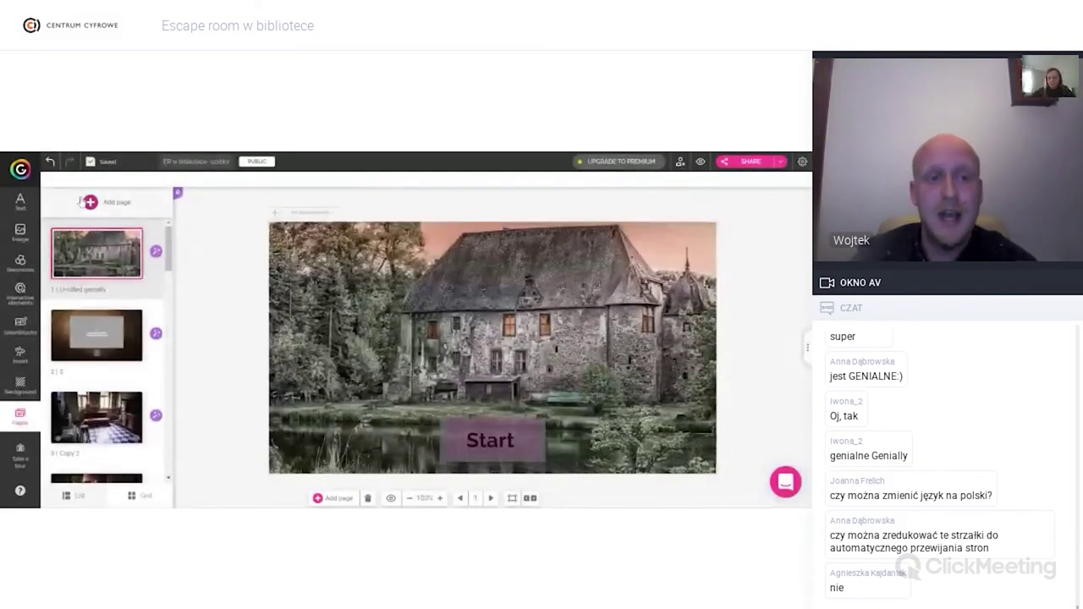
left_click(117, 204)
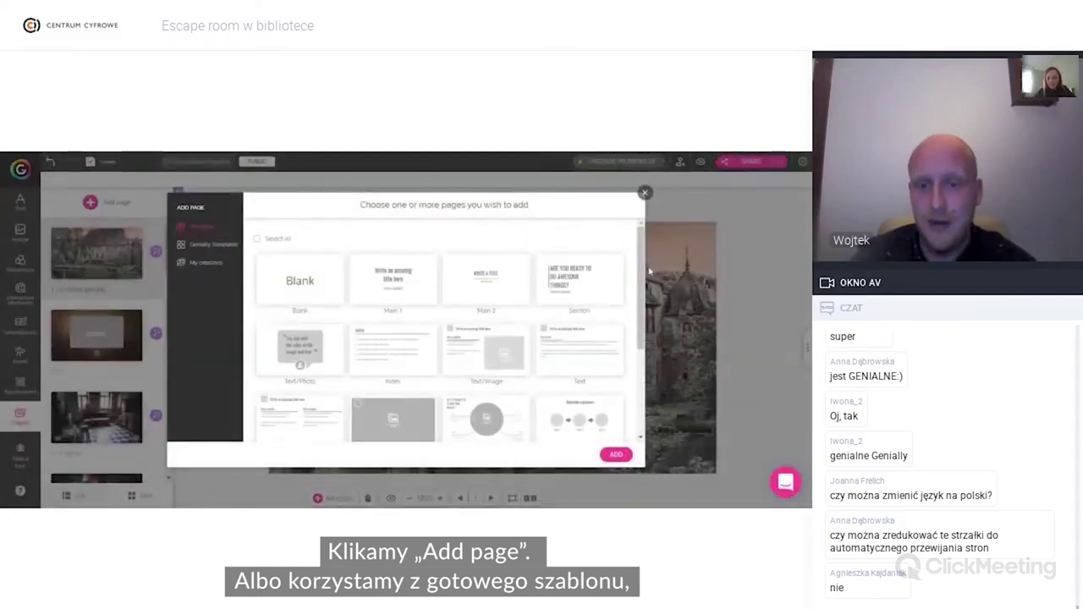
scroll(642, 254, "down", 1)
scroll(643, 251, "up", 1)
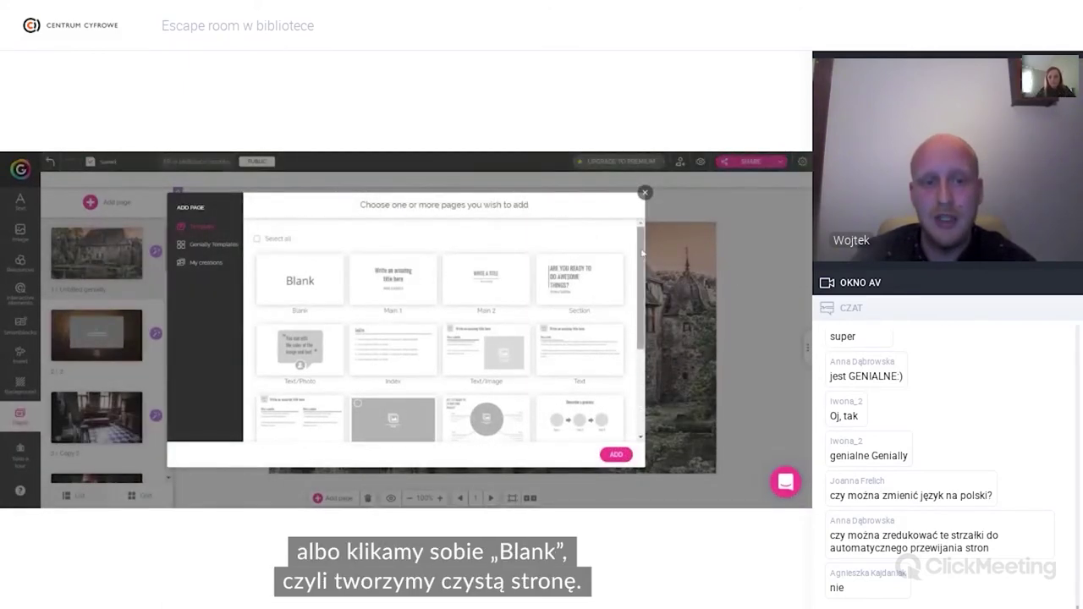
left_click(313, 288)
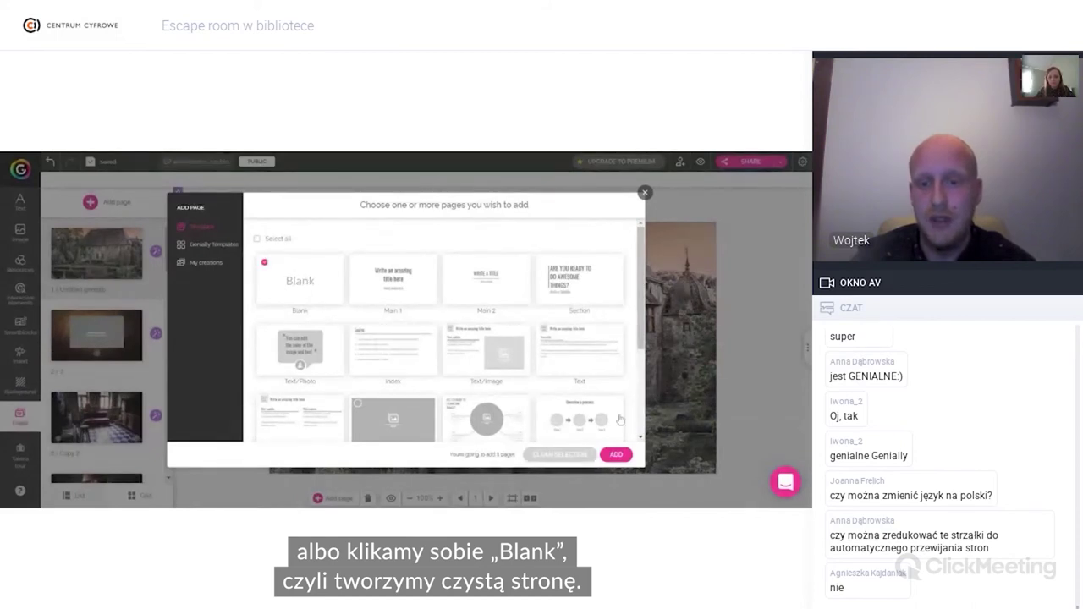
left_click(616, 457)
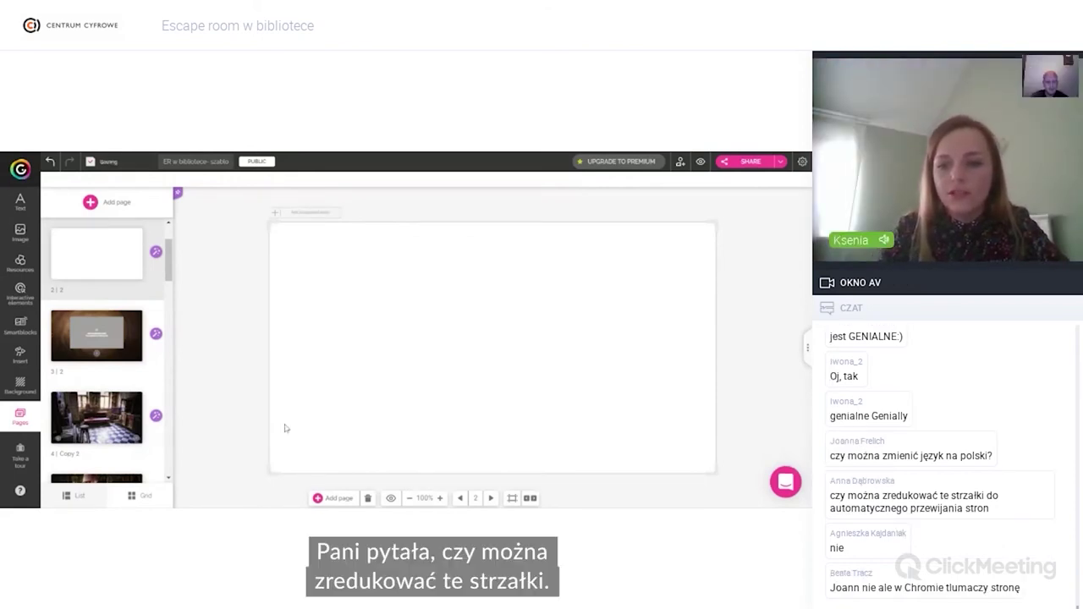
Step: Move the new blank page ahead of the start screen so it is page 1, and select it
scroll(104, 337, "up", 1)
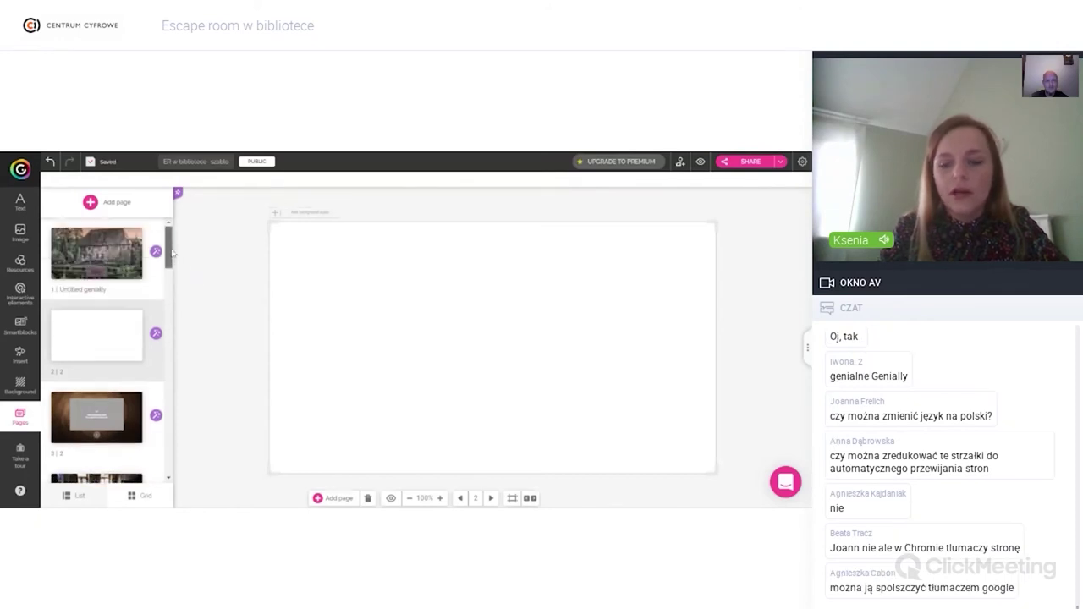
left_click_drag(104, 337, 98, 254)
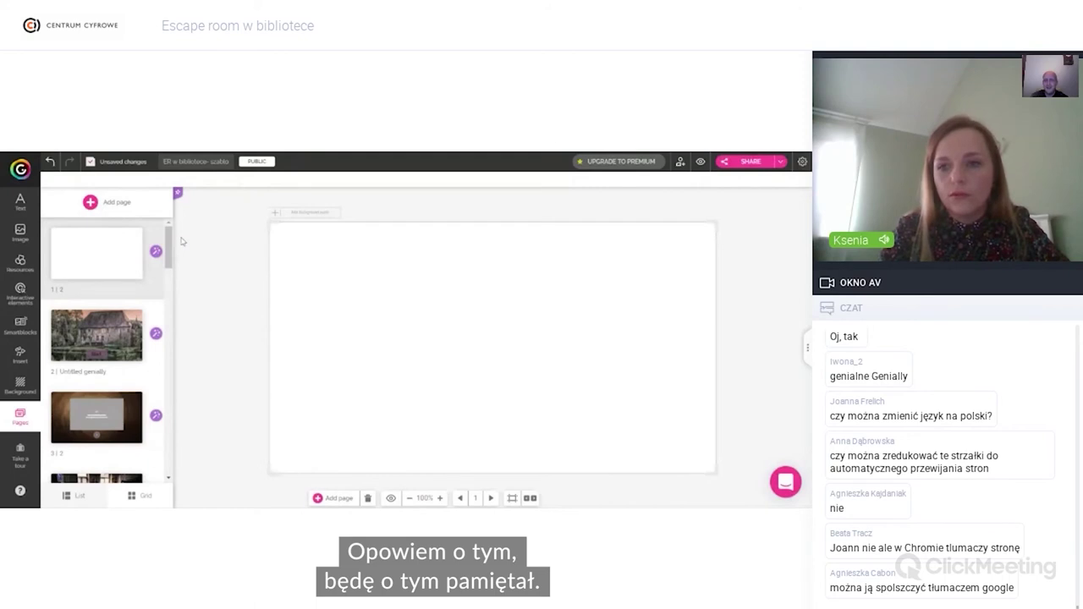
left_click(59, 269)
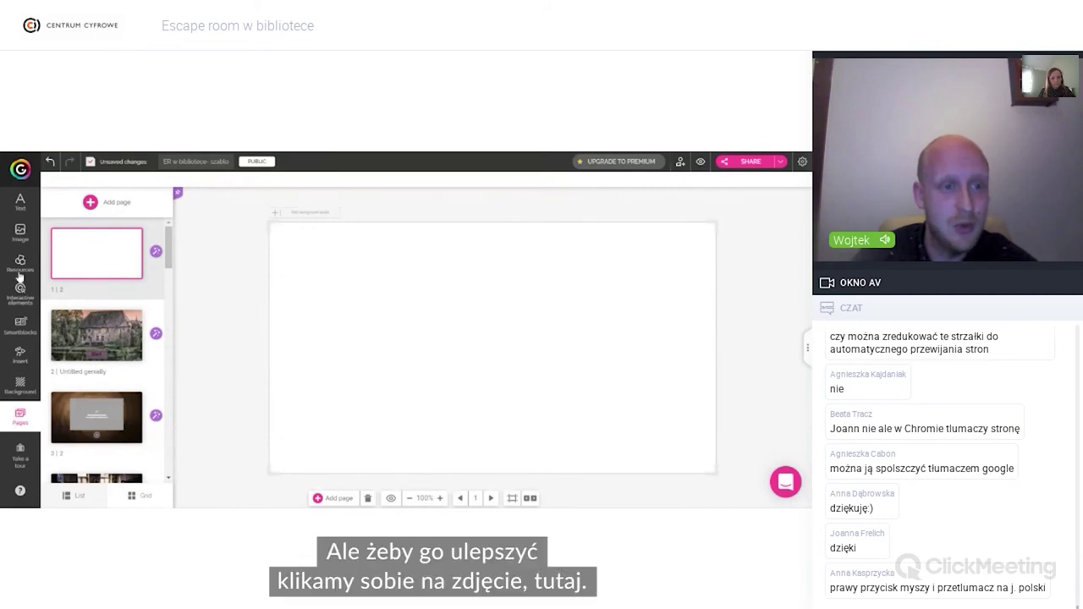
Step: Open the full Pixabay image collection, search it for "library" and look through the photos
left_click(20, 229)
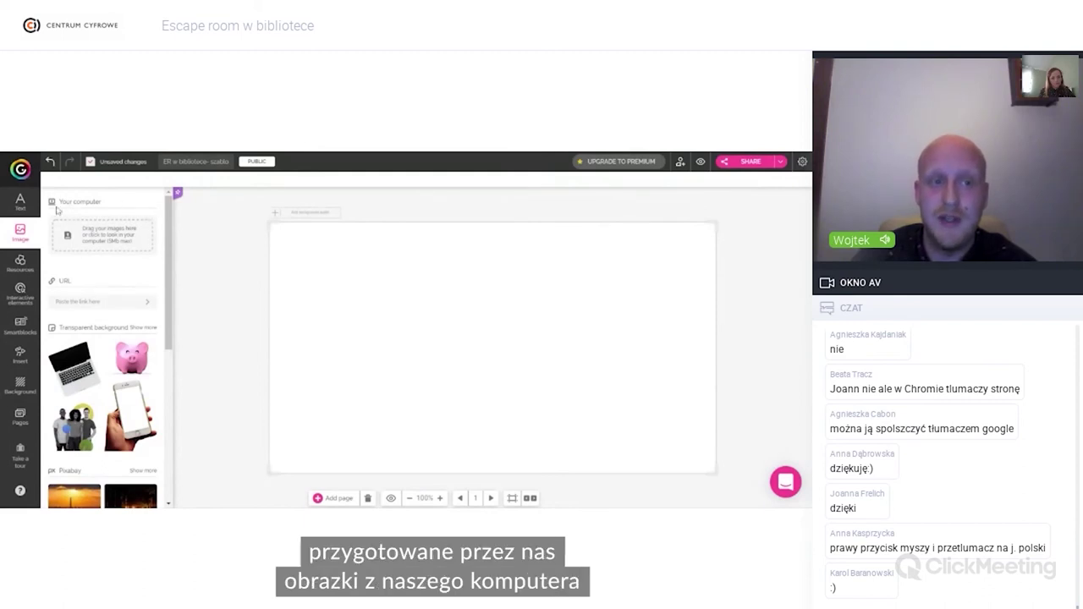
left_click_drag(167, 243, 176, 338)
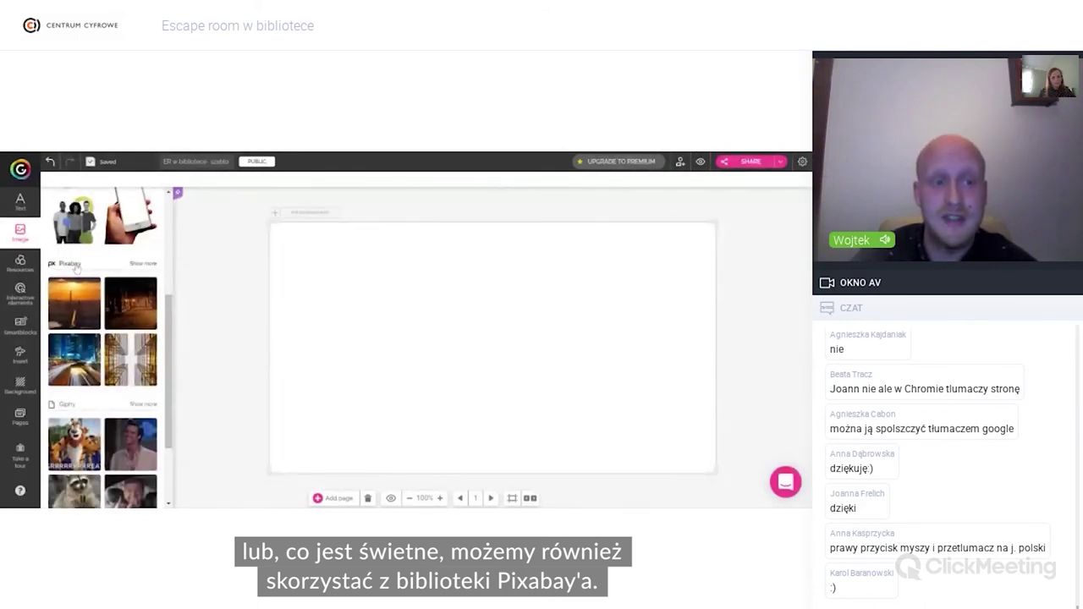
left_click(134, 265)
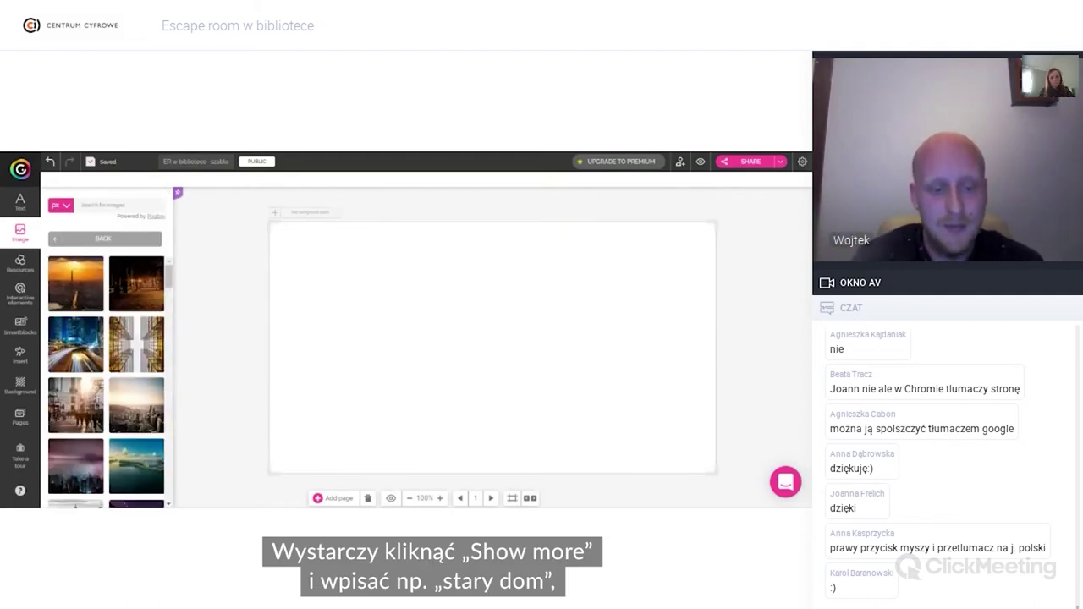
type("stary dom")
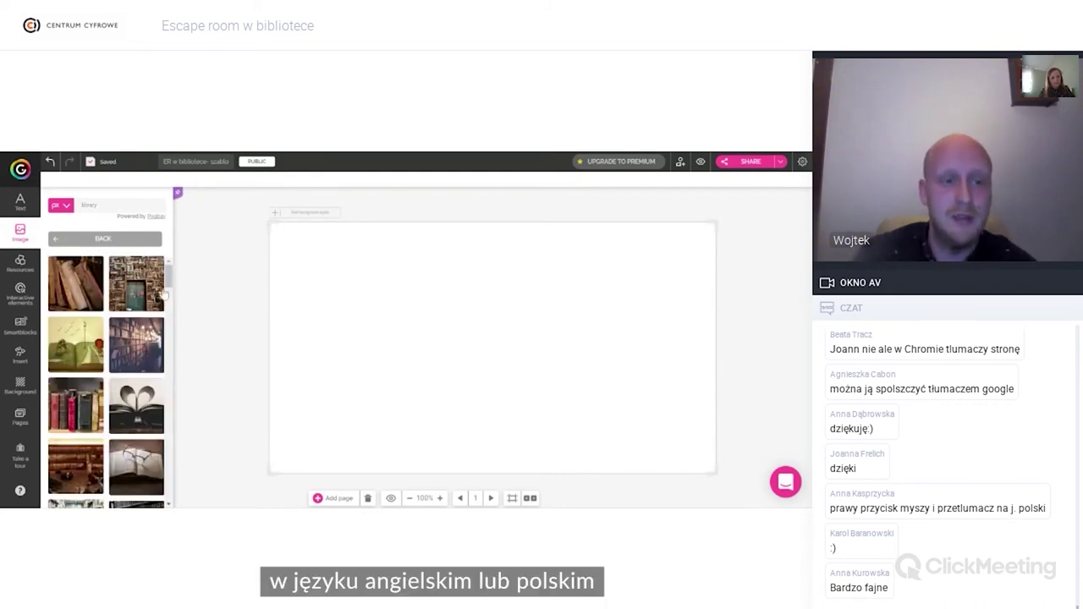
scroll(170, 296, "down", 3)
scroll(175, 296, "up", 3)
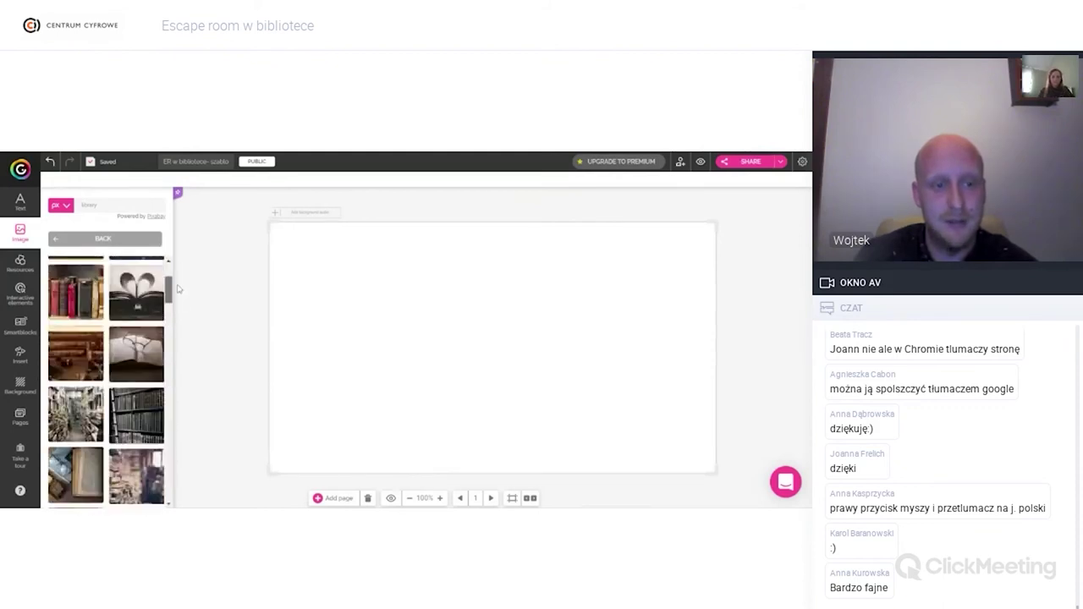
scroll(178, 289, "up", 3)
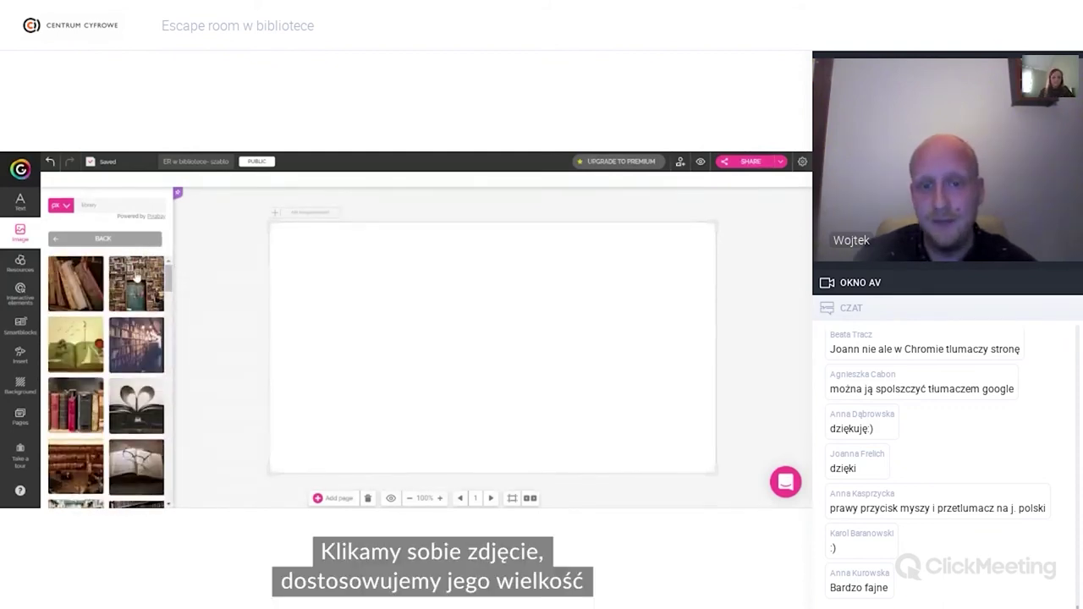
Step: Place the photo of the green door surrounded by books on the blank page and enlarge it to cover the page
left_click_drag(481, 336, 376, 287)
left_click_drag(494, 372, 653, 498)
left_click_drag(643, 349, 718, 351)
left_click(770, 351)
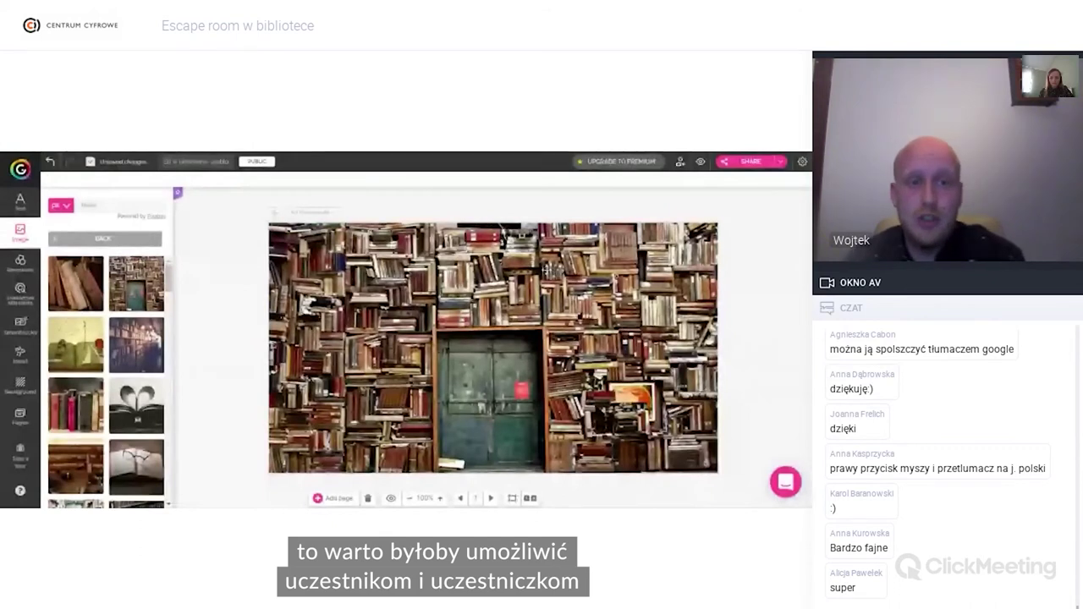
Step: Leave the image library, open the room page with the red sofa and select its forward arrow button
left_click(105, 239)
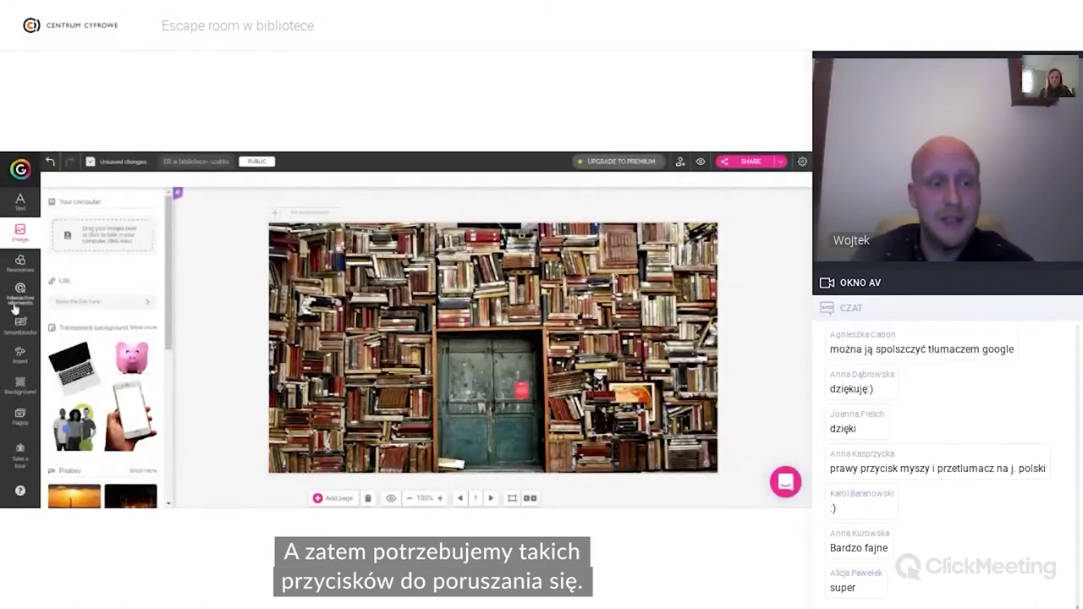
left_click(20, 416)
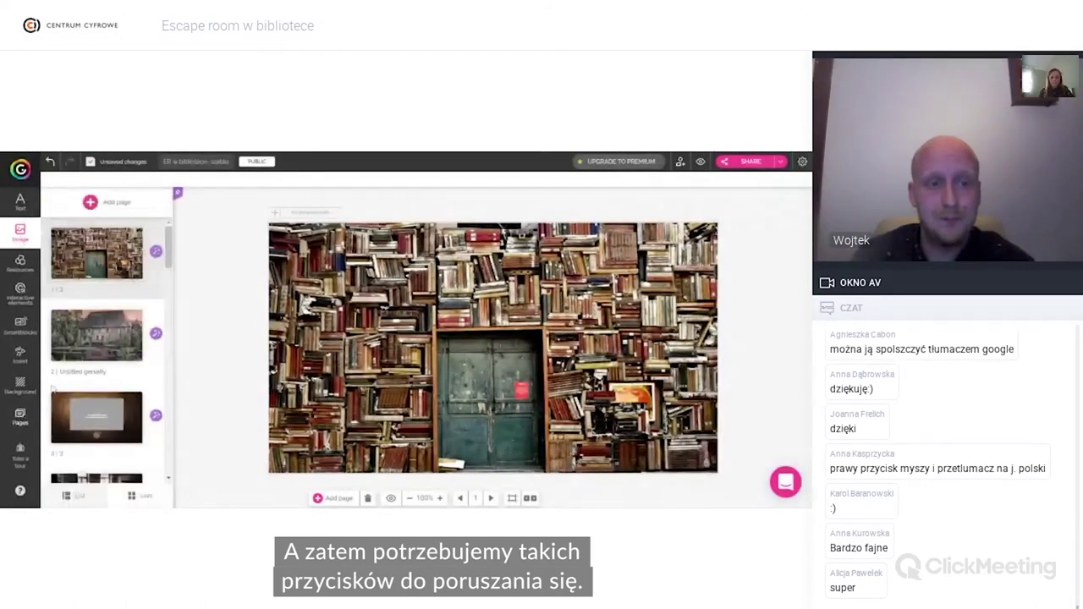
scroll(169, 264, "down", 2)
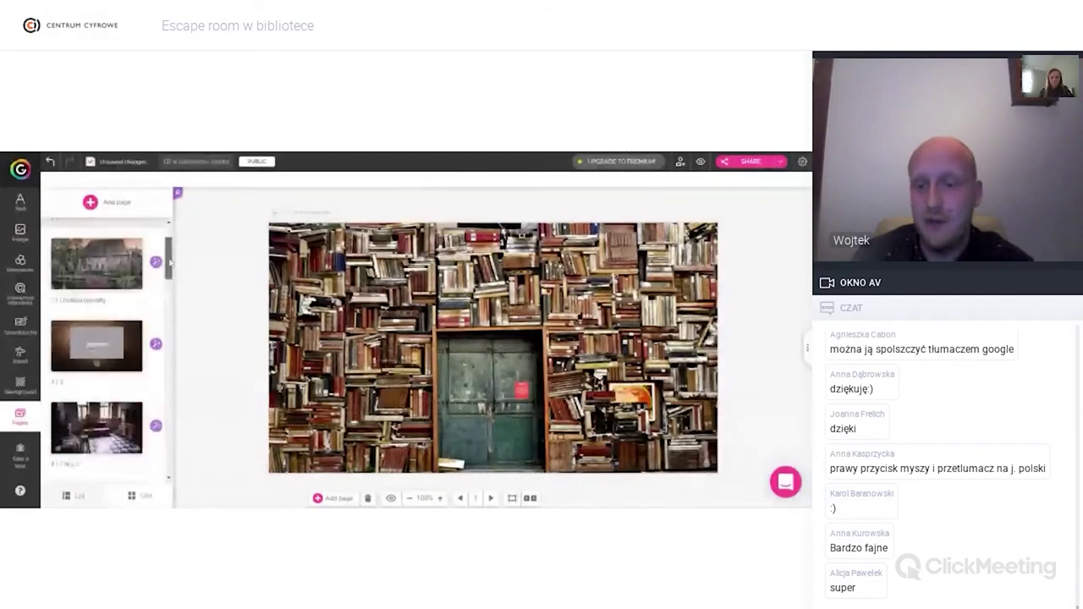
scroll(169, 264, "down", 1)
left_click(96, 377)
mouse_move(702, 440)
left_mouse_down()
mouse_move(522, 293)
mouse_move(541, 290)
mouse_move(685, 445)
left_mouse_up()
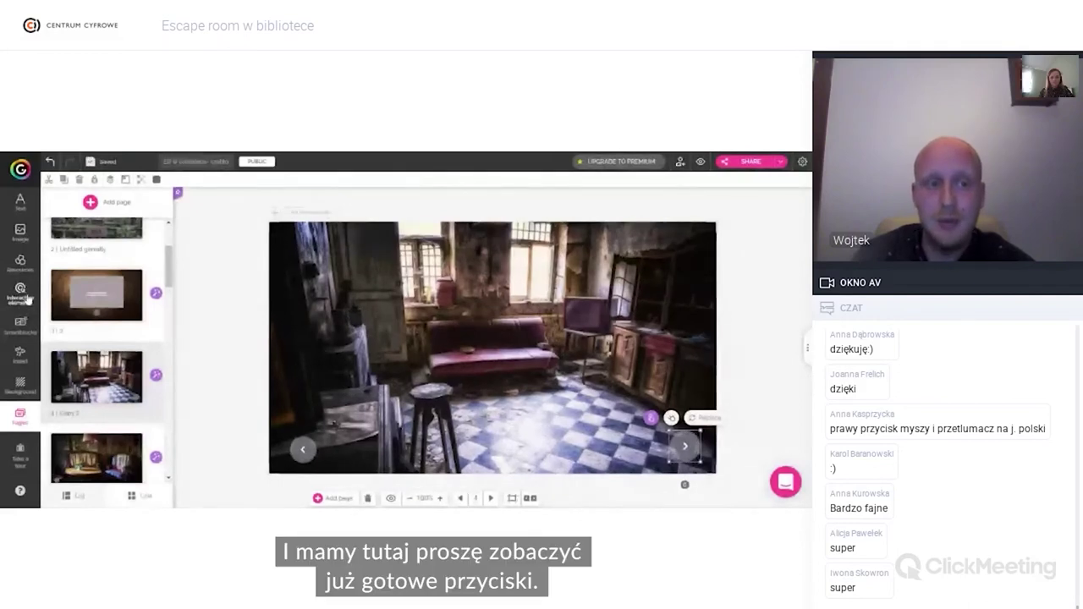
Step: View the available interactive elements and inspect the forward arrow's page link, closing its interactivity settings without changes
left_click(20, 292)
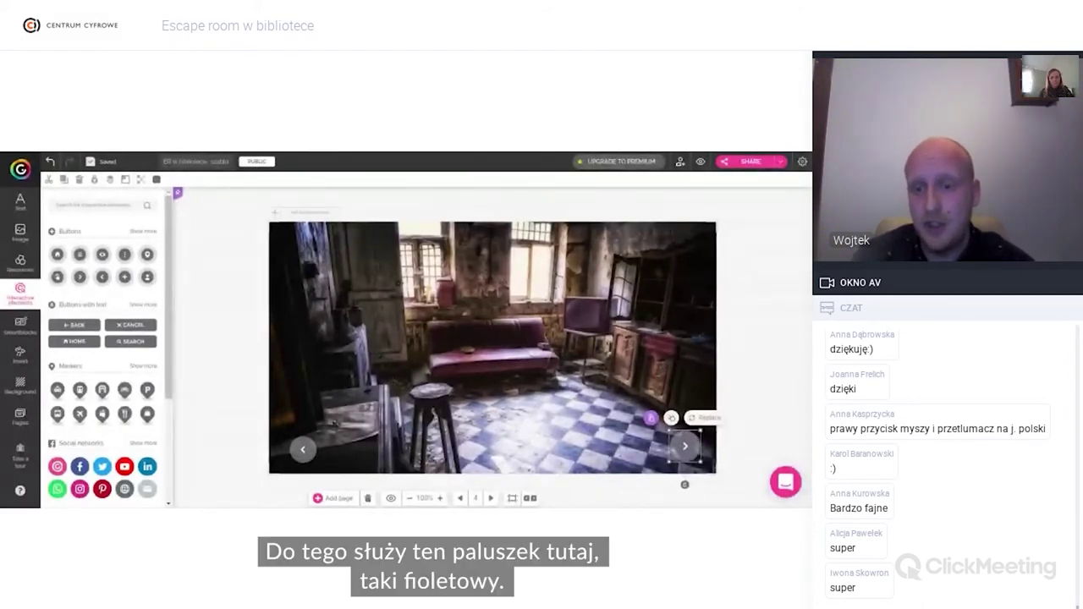
left_click(651, 419)
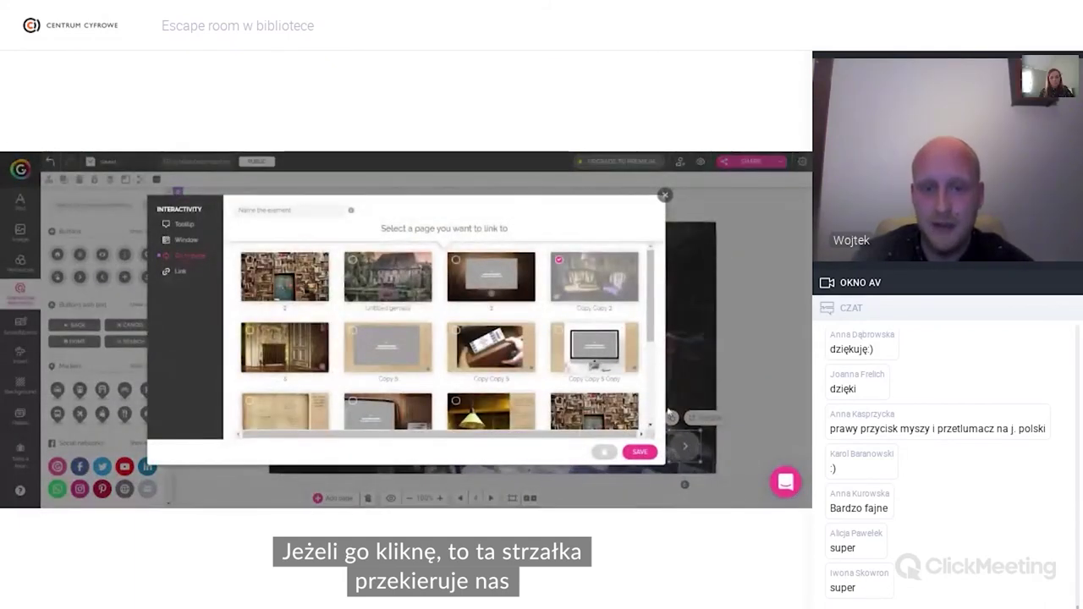
mouse_move(653, 305)
left_mouse_down()
mouse_move(650, 372)
mouse_move(647, 301)
left_mouse_up()
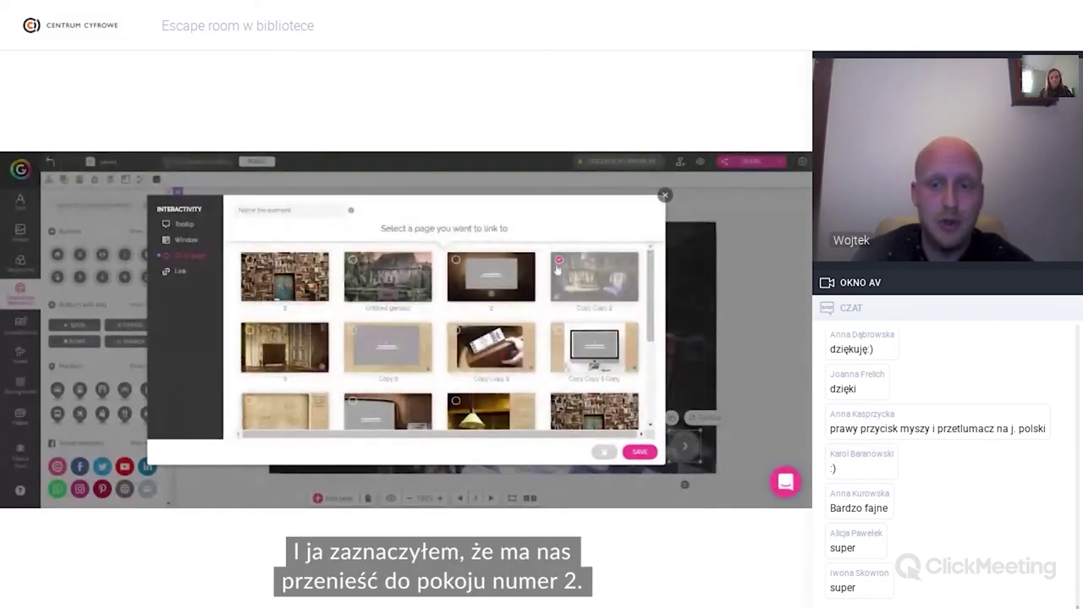
left_click(665, 197)
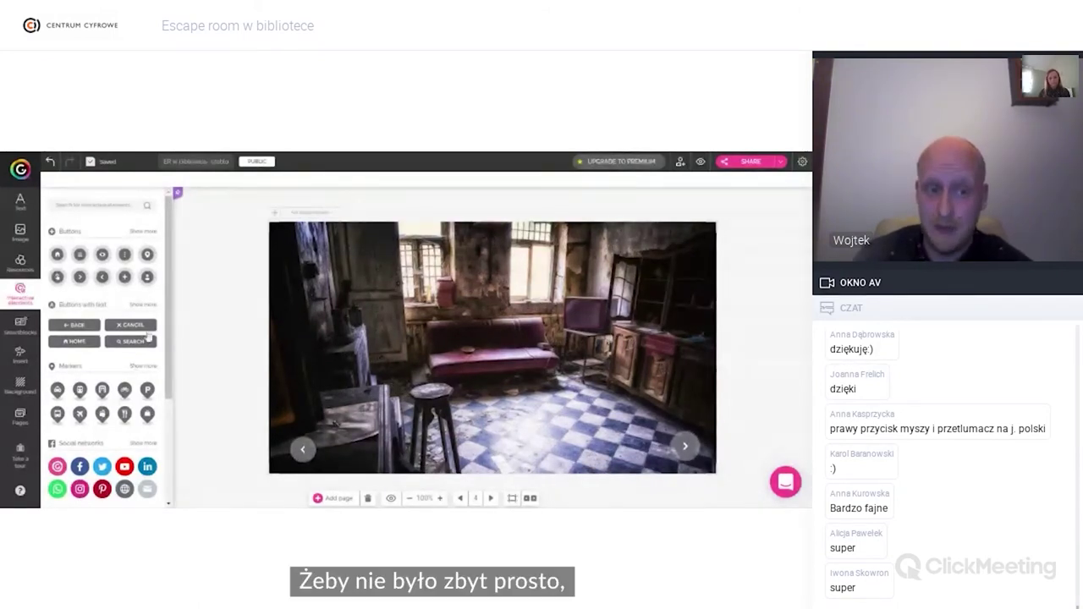
Step: Check the hidden area over the television and place another invisible area on the dark furniture beside the door
left_click_drag(167, 272, 173, 369)
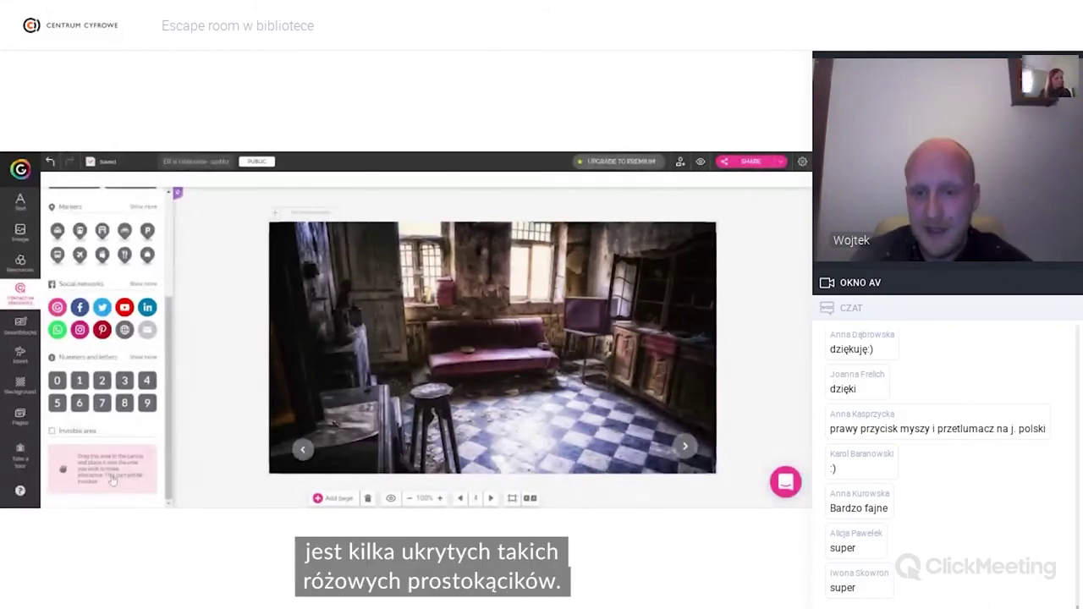
left_click_drag(601, 322, 587, 310)
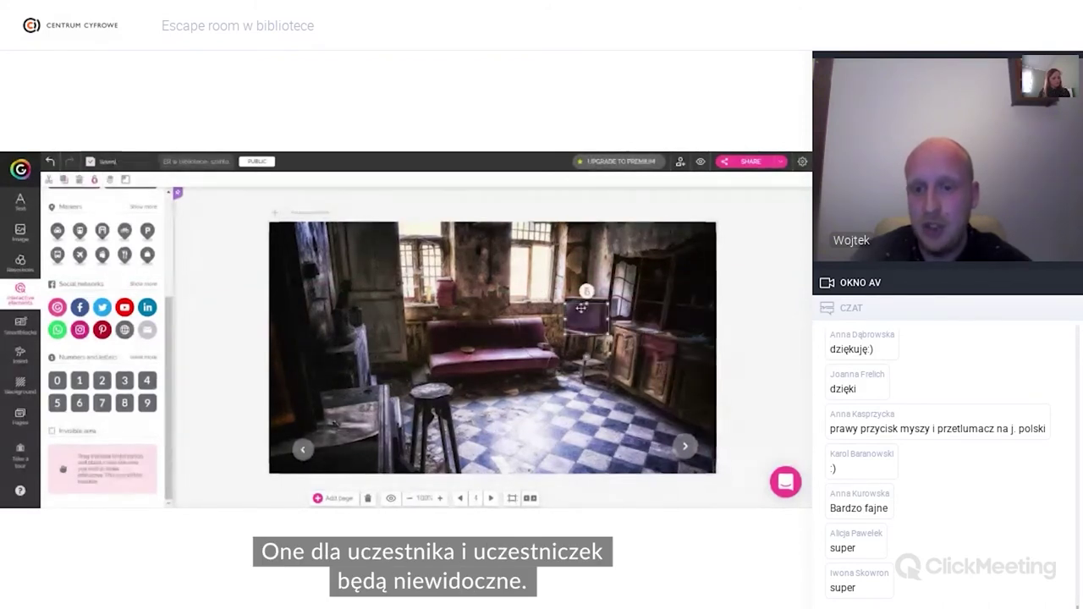
left_click_drag(582, 307, 584, 307)
left_click_drag(117, 478, 351, 357)
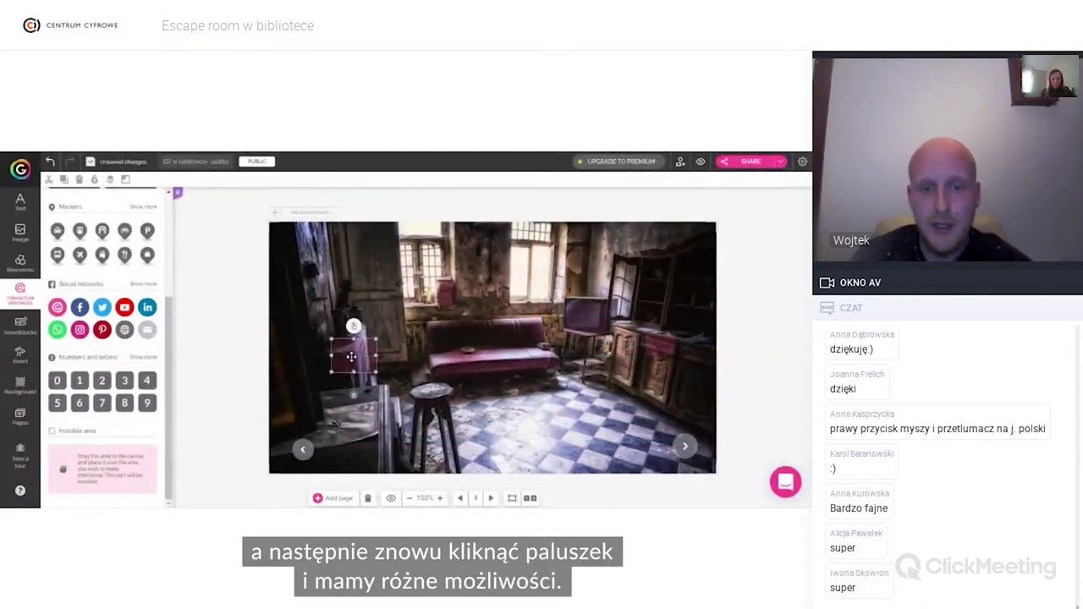
Step: Give the new invisible area a Go to page interactivity linking to the open drawer page, and adjust its position slightly
left_click(354, 326)
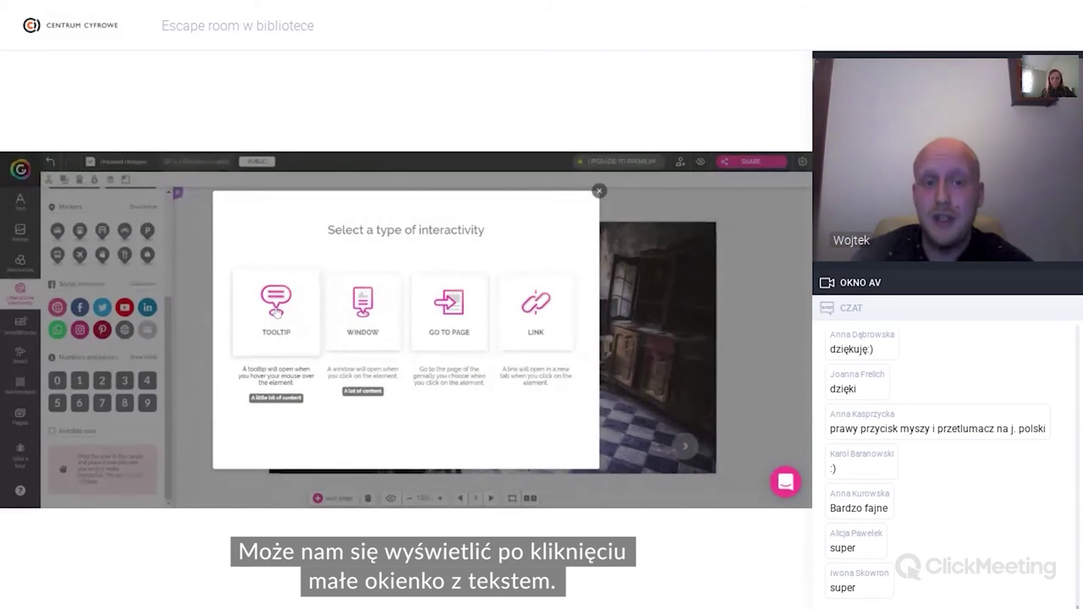
left_click(469, 337)
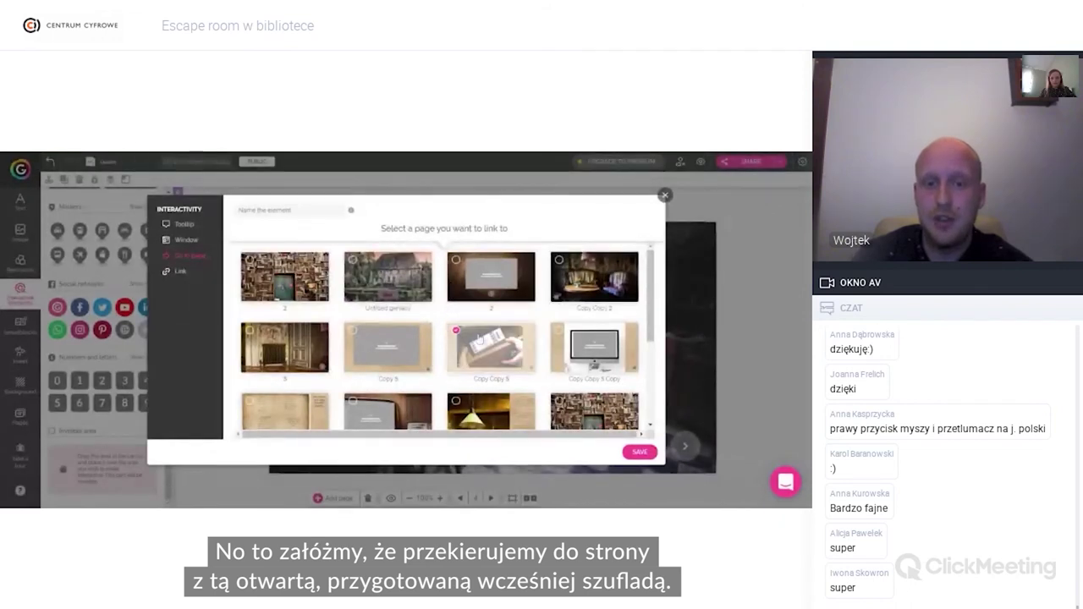
left_click(639, 452)
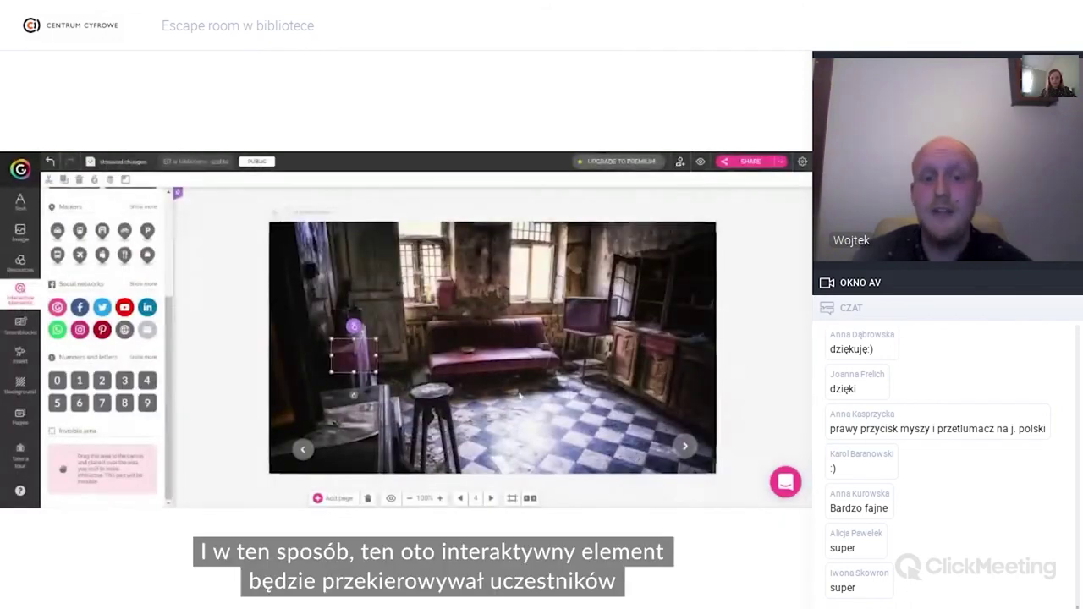
left_click_drag(353, 356, 356, 361)
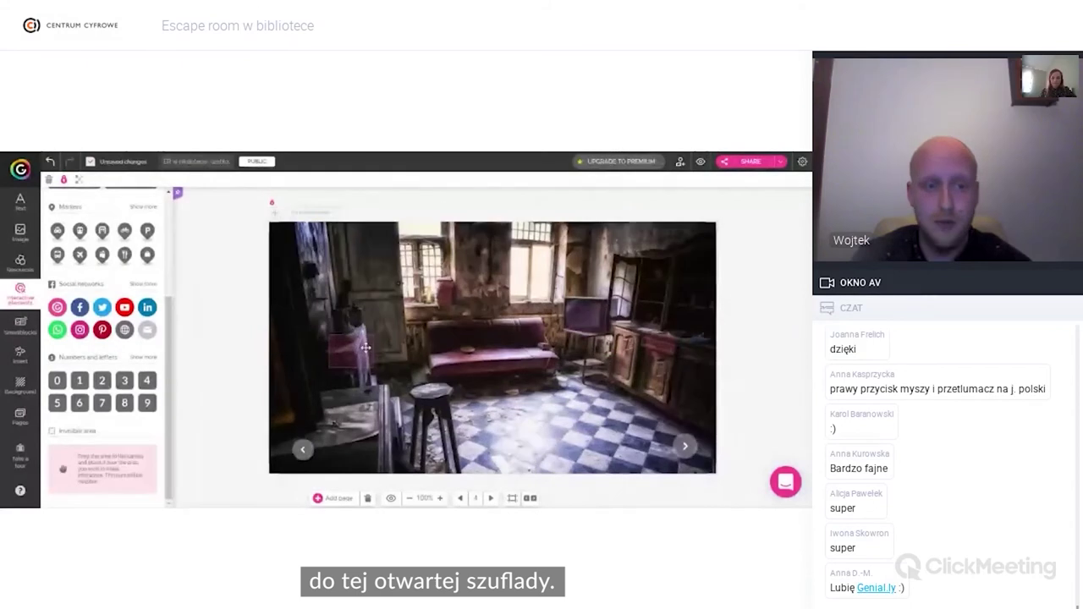
Step: Open the open-drawer page, shift the ticket image slightly and select the page's arrow button
left_click(19, 417)
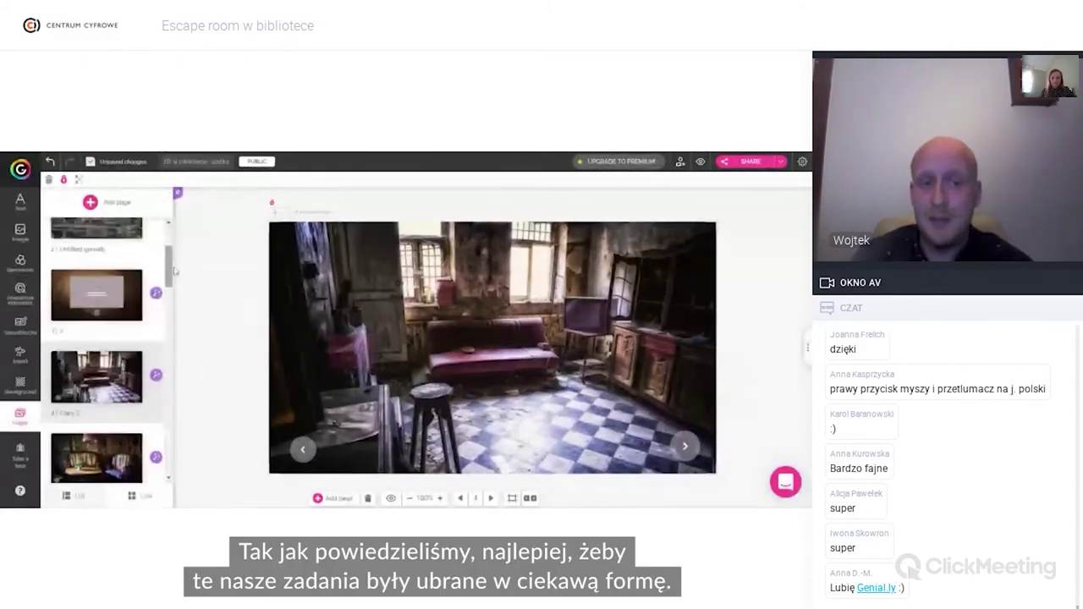
scroll(172, 250, "up", 2)
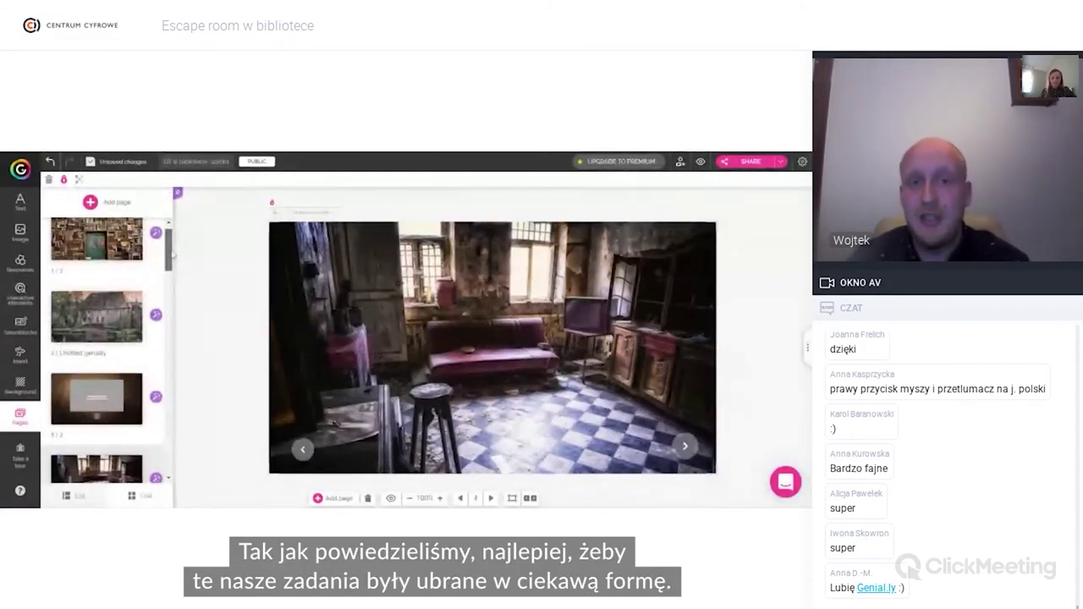
left_click_drag(172, 256, 174, 329)
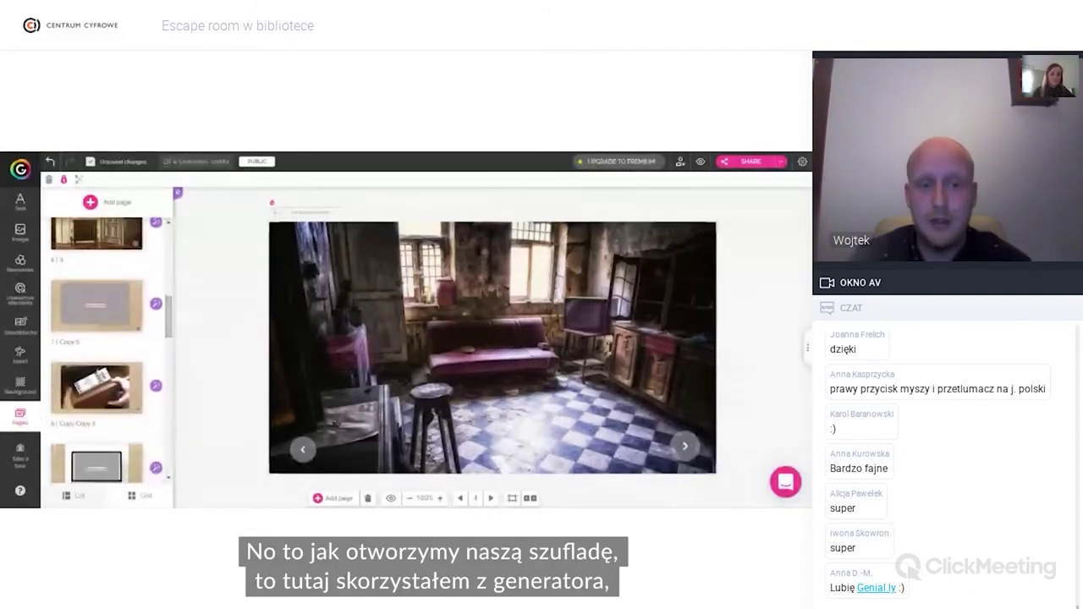
left_click(74, 396)
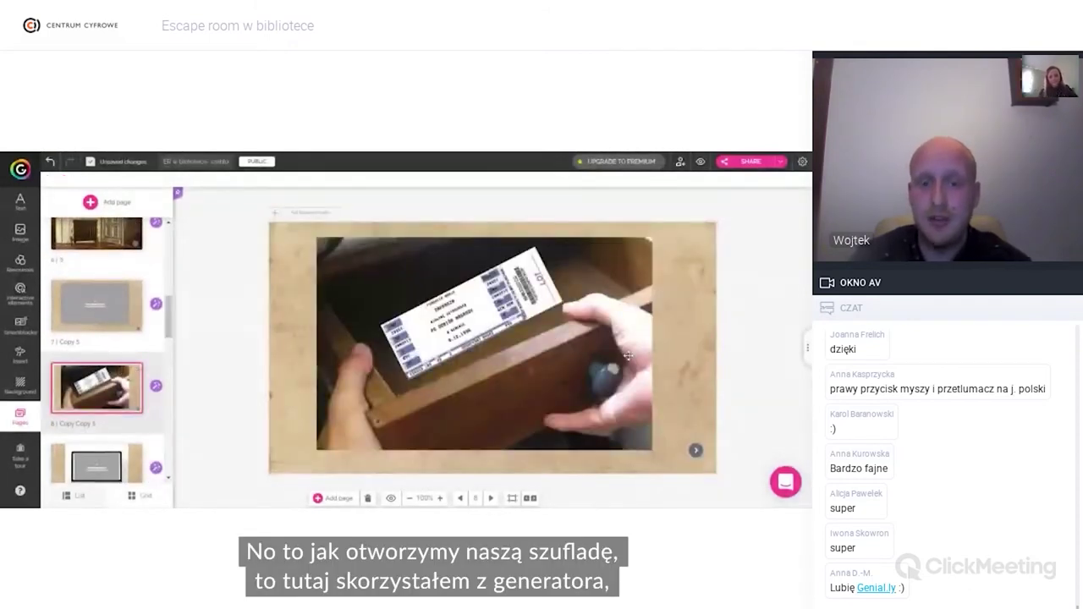
left_click_drag(502, 308, 507, 313)
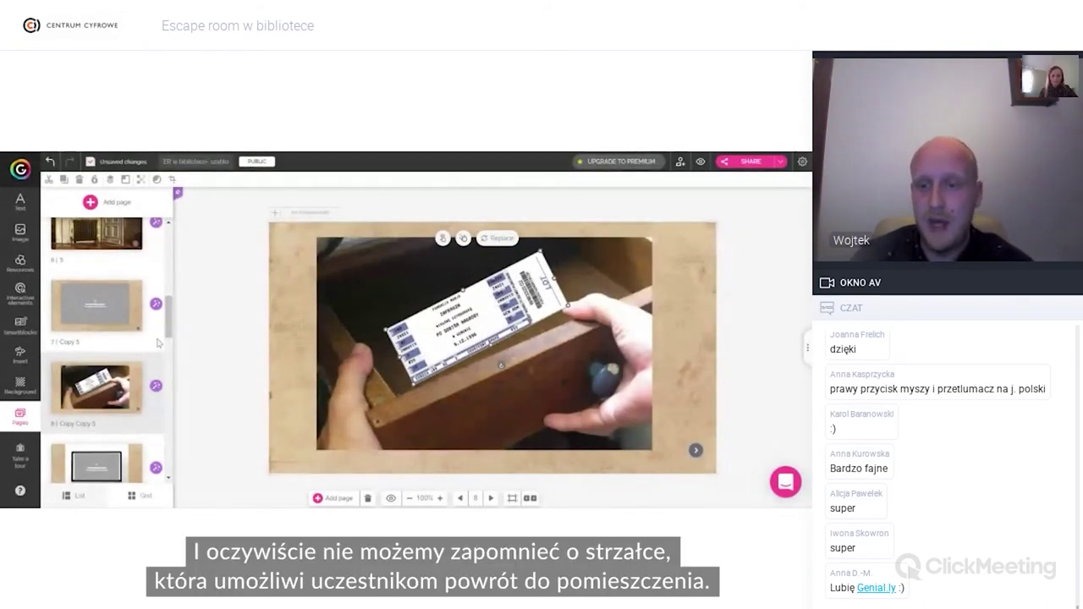
left_click(694, 450)
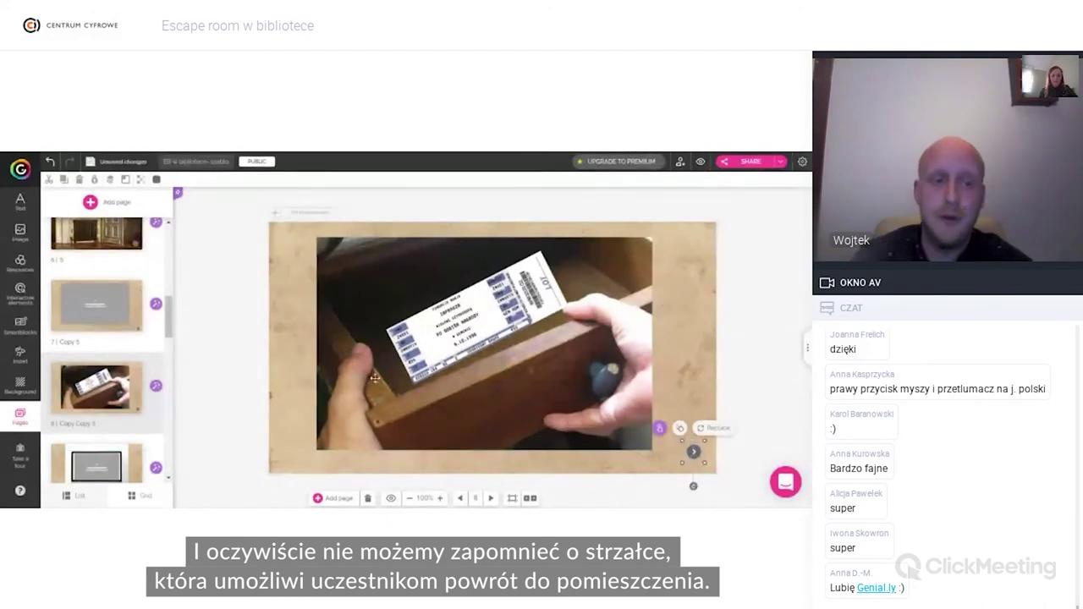
Step: Open the page with the embedded horse puzzle, select the puzzle and try it out in the preview
scroll(120, 347, "up", 5)
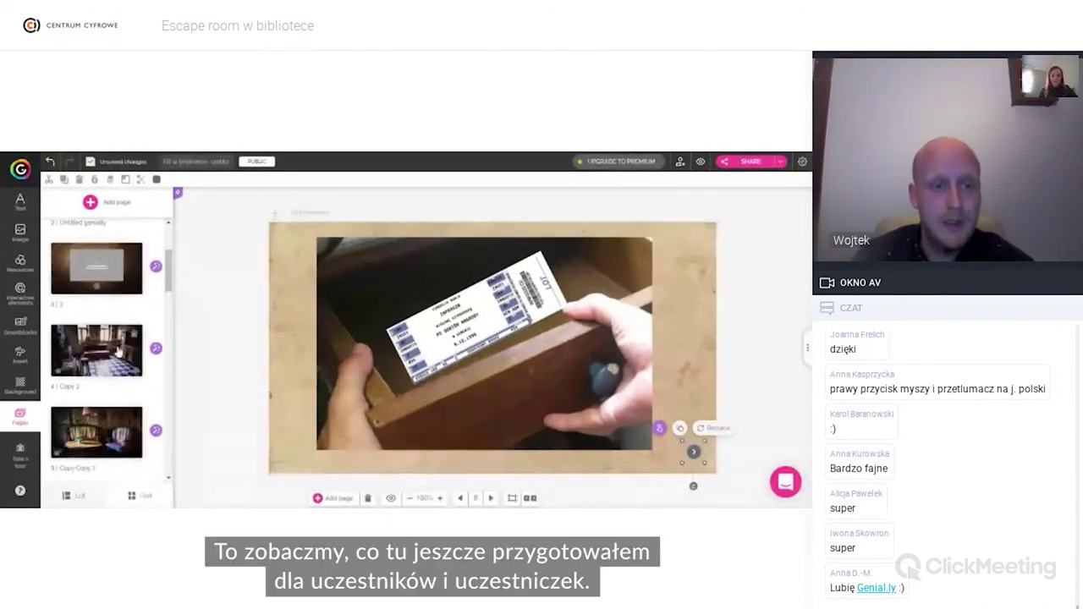
left_click(119, 352)
scroll(170, 280, "down", 1)
left_click_drag(170, 279, 171, 318)
left_click(109, 301)
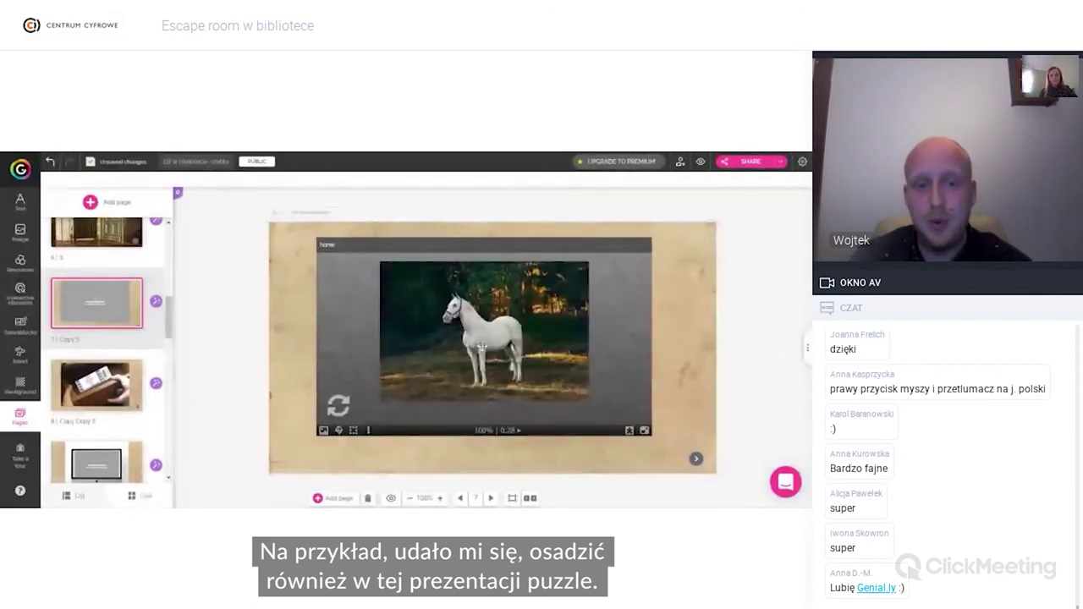
left_click(338, 406)
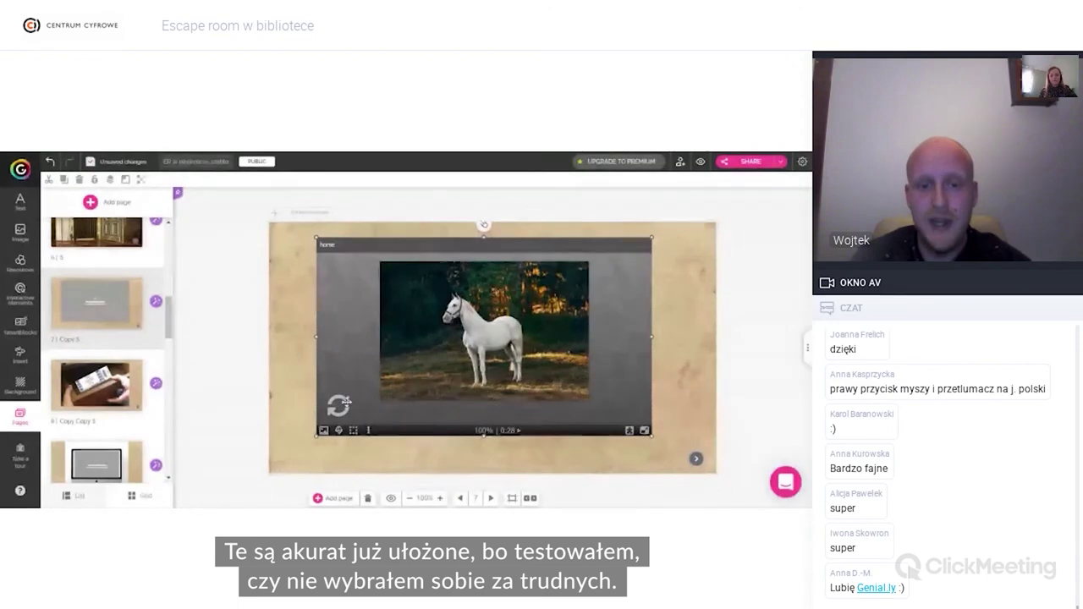
left_click(699, 161)
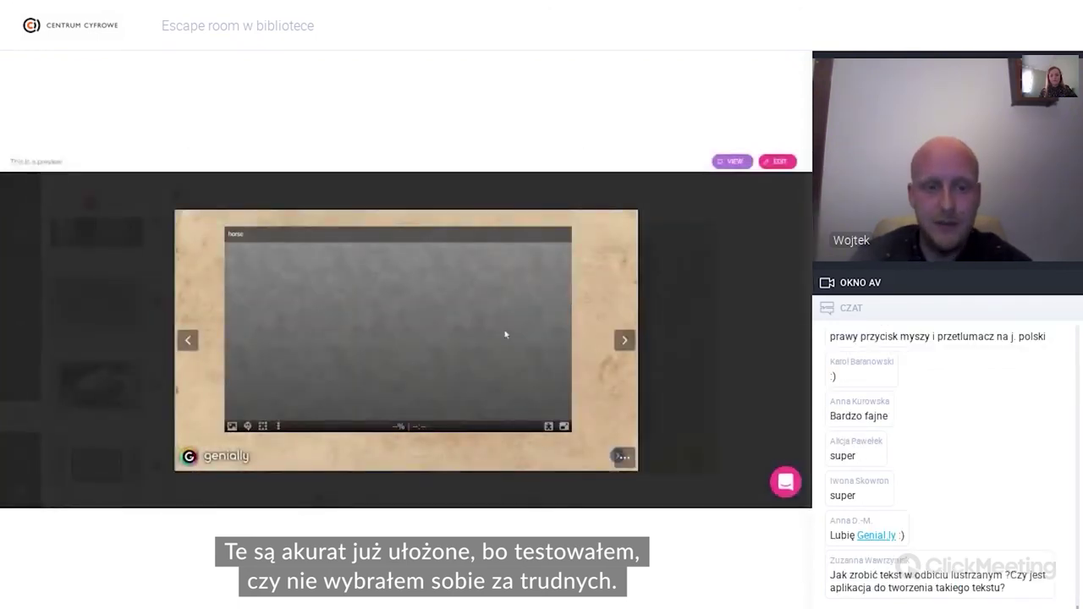
left_click(246, 400)
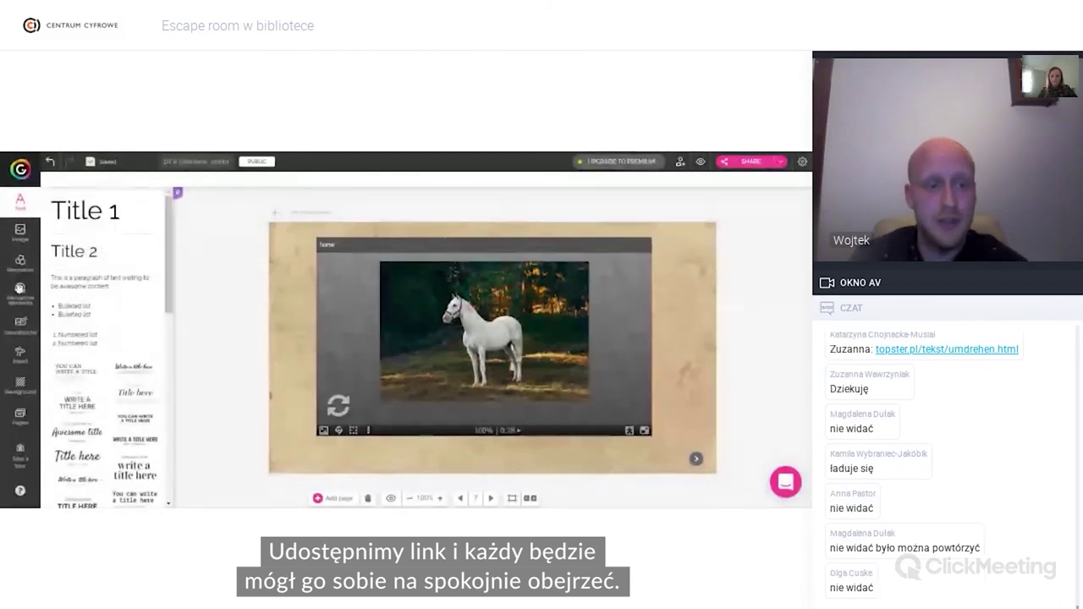
Step: Open the page with the old house and Start button and set the navigation mode to Microsite
left_click(19, 415)
scroll(152, 265, "down", 1)
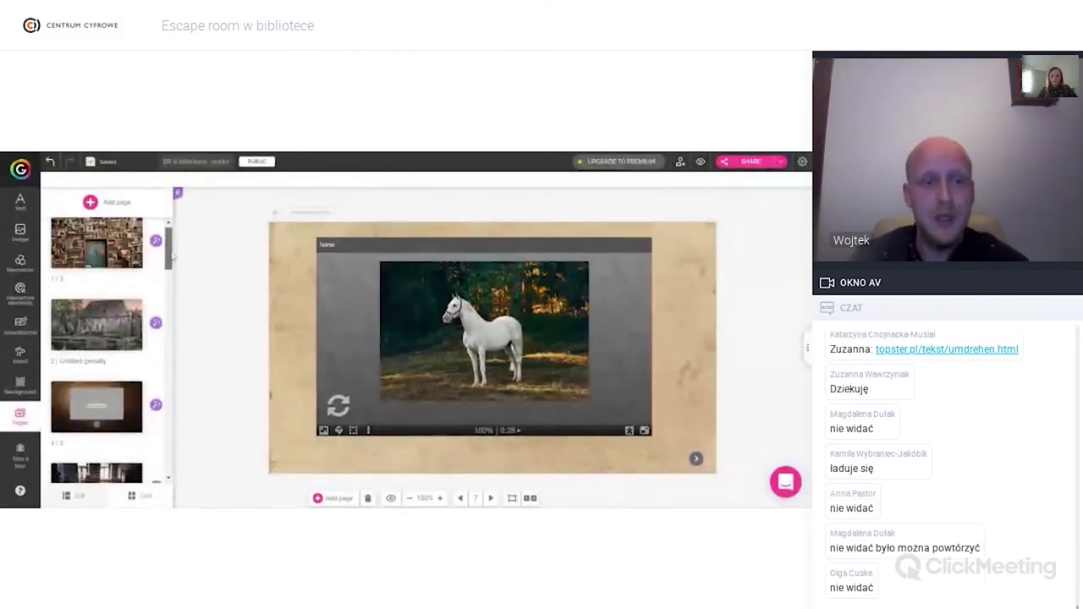
scroll(172, 252, "up", 1)
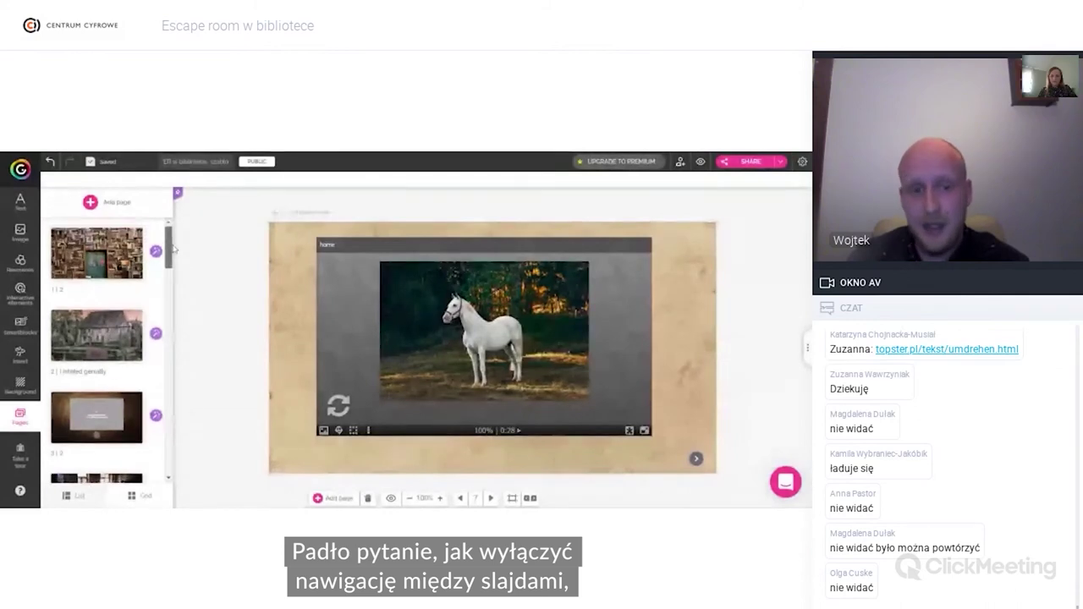
left_click(98, 247)
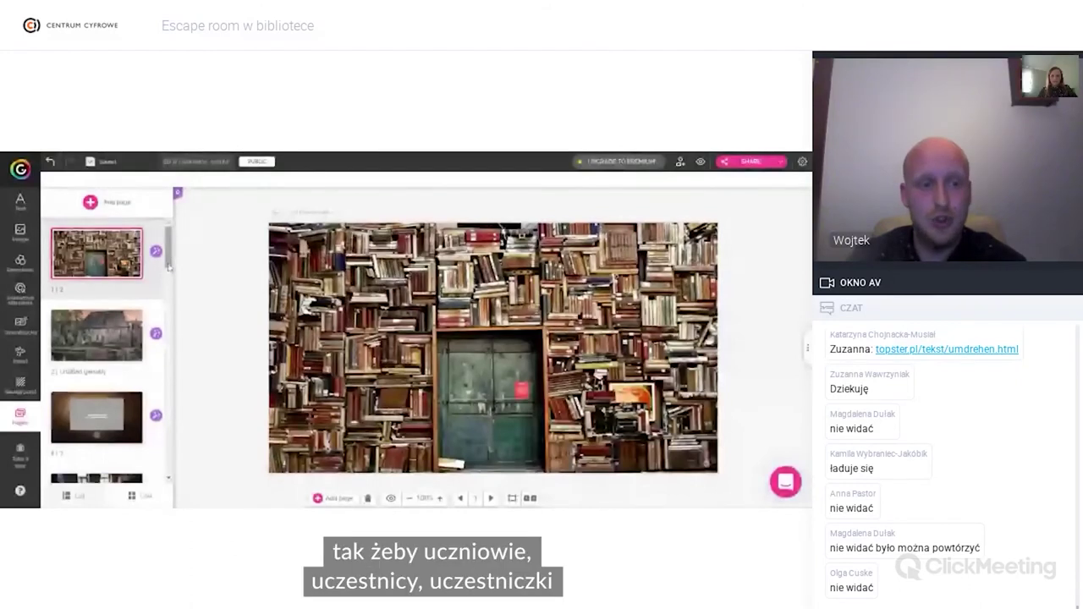
left_click(98, 333)
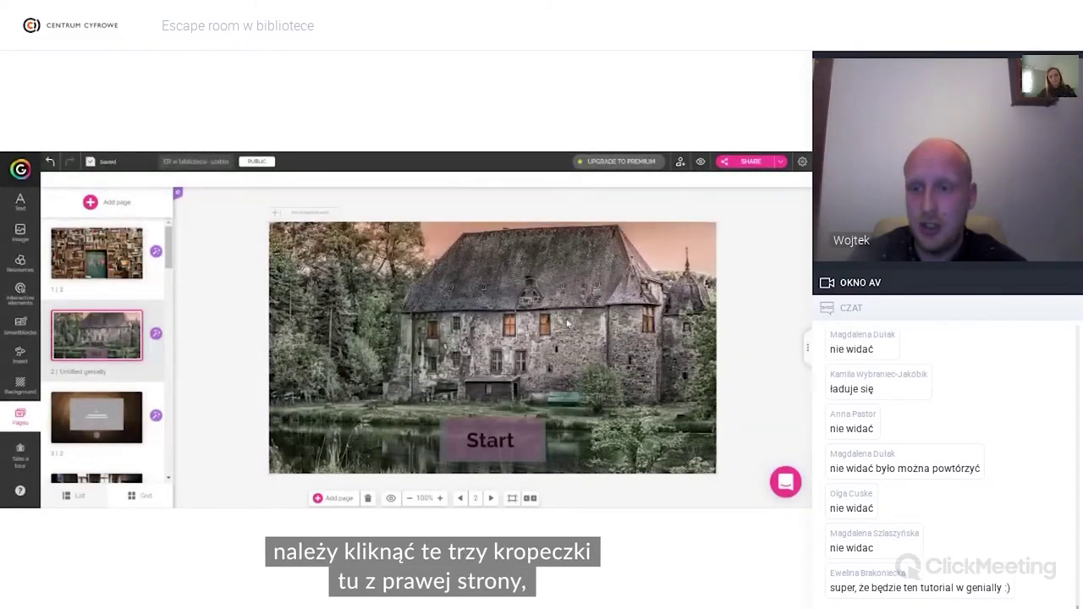
left_click(806, 352)
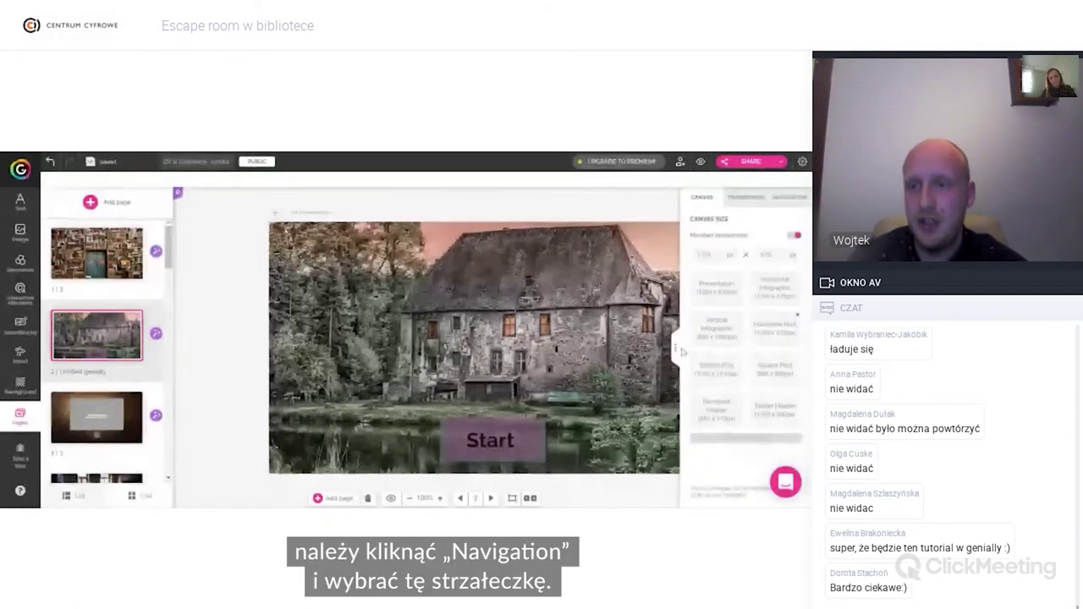
left_click(795, 201)
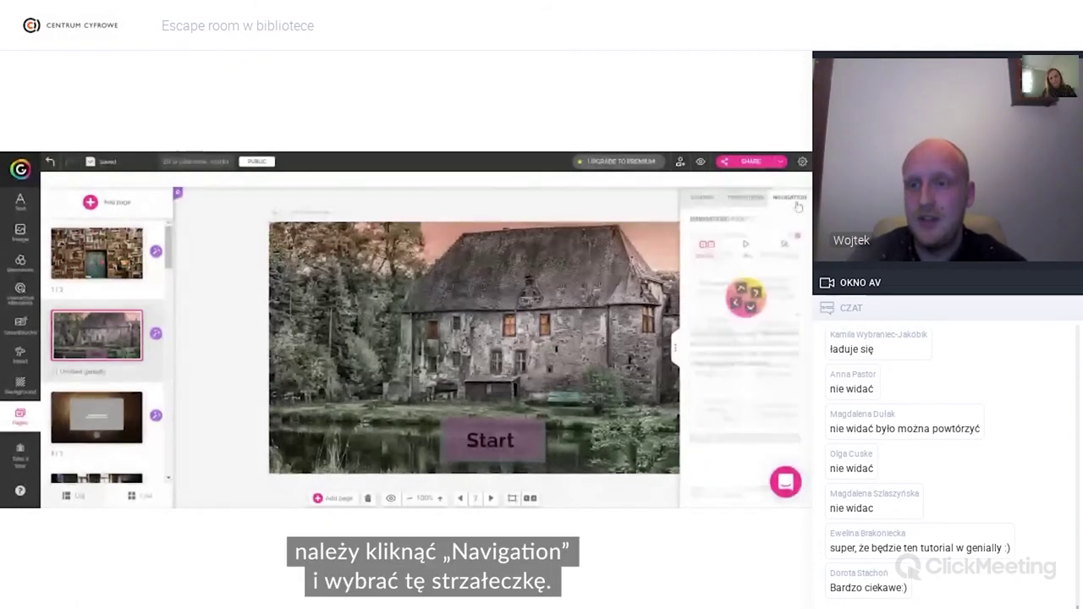
left_click(783, 243)
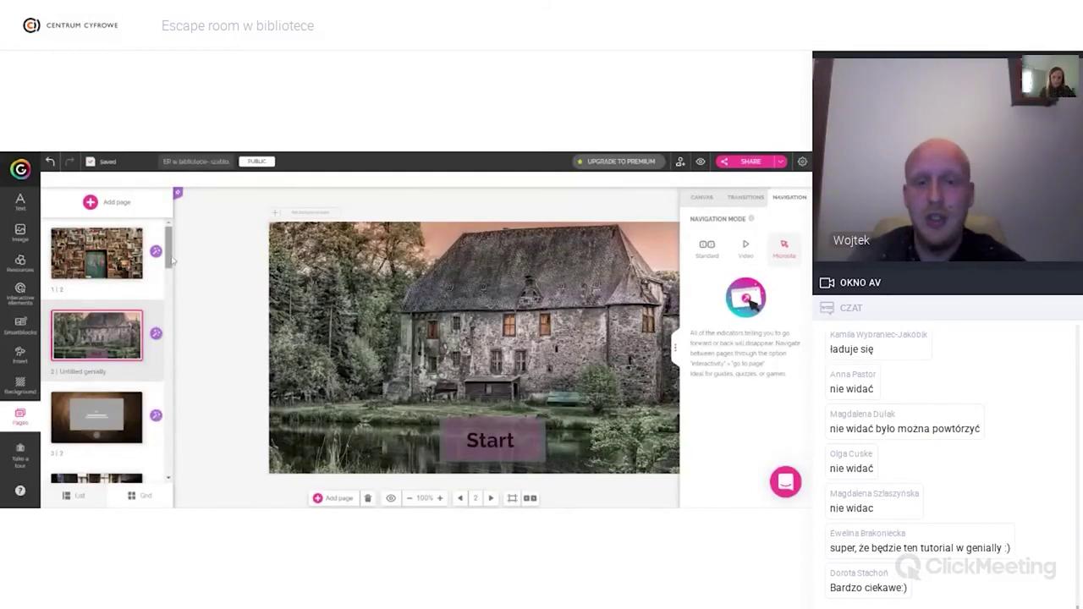
Step: Look through the prepared pages and open the dark room page with the round table and armchair
scroll(175, 269, "down", 2)
scroll(177, 285, "down", 1)
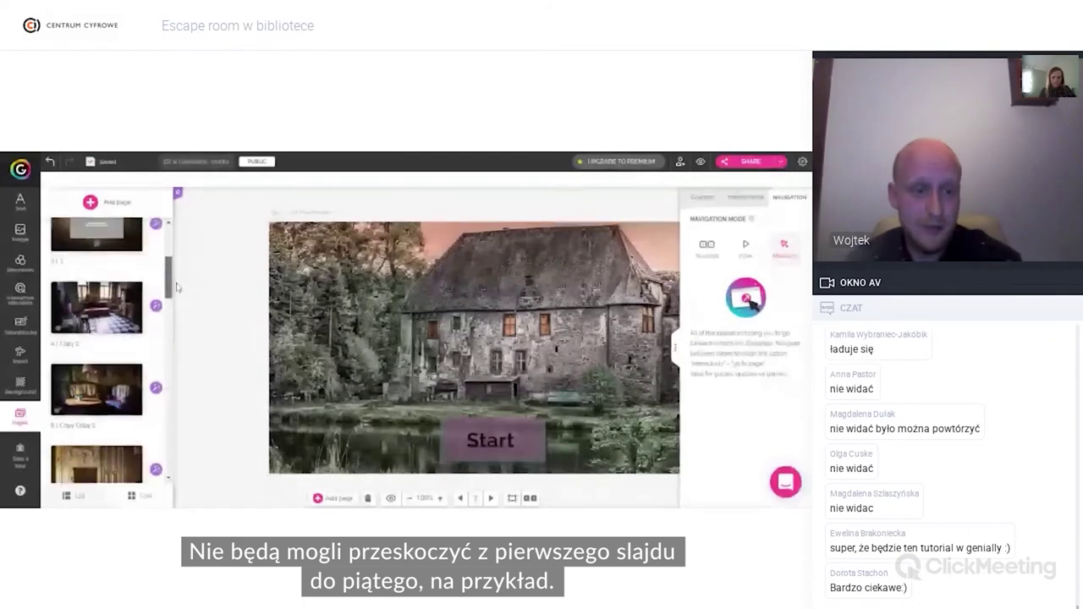
scroll(176, 289, "up", 2)
scroll(176, 287, "down", 1)
scroll(176, 287, "down", 3)
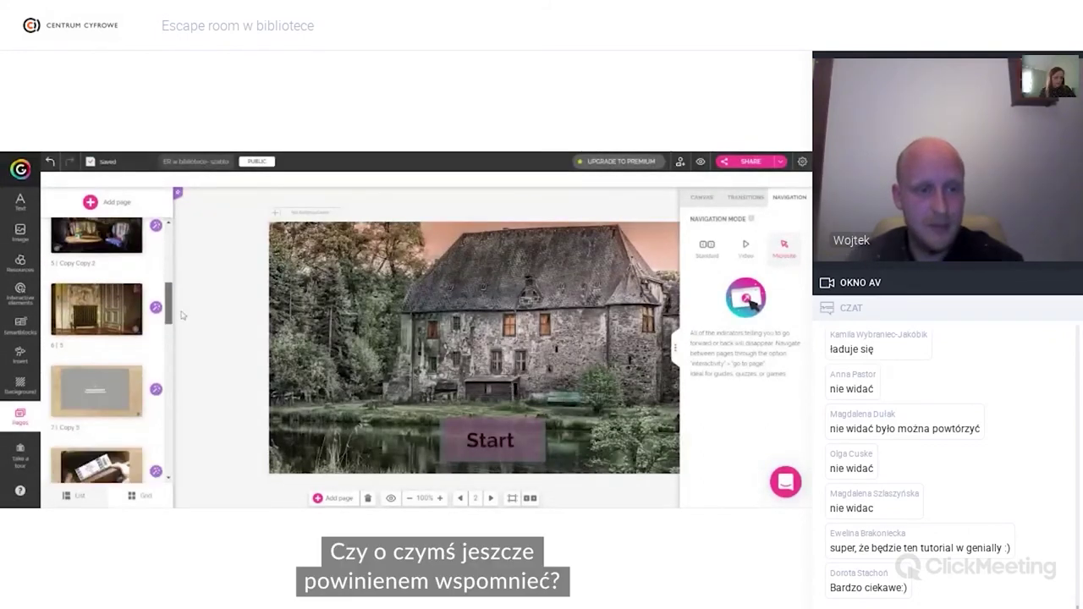
left_click_drag(171, 308, 175, 355)
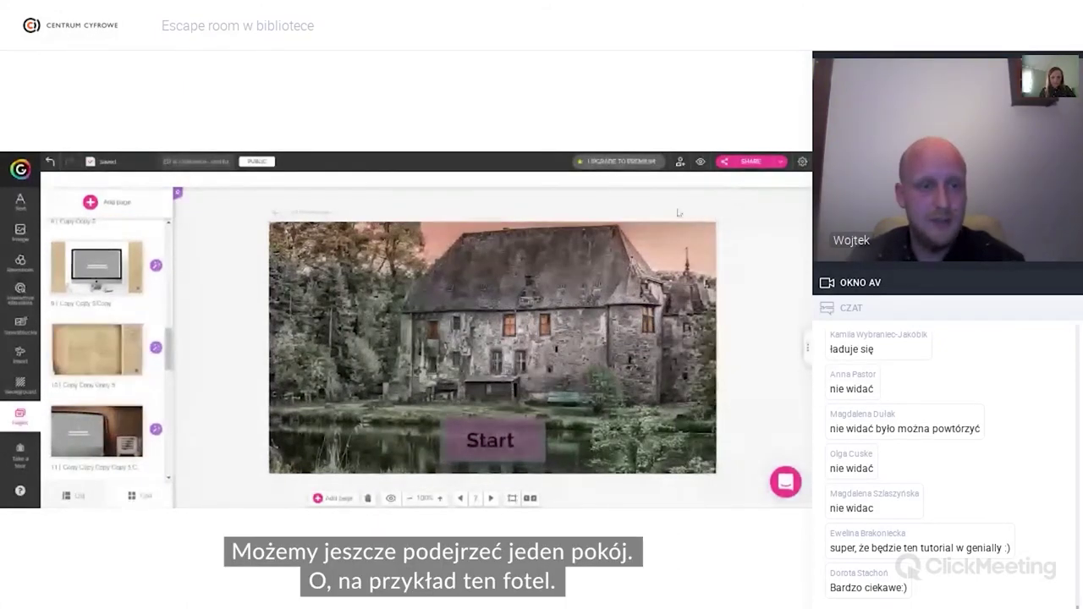
left_click_drag(169, 349, 185, 277)
left_click(97, 357)
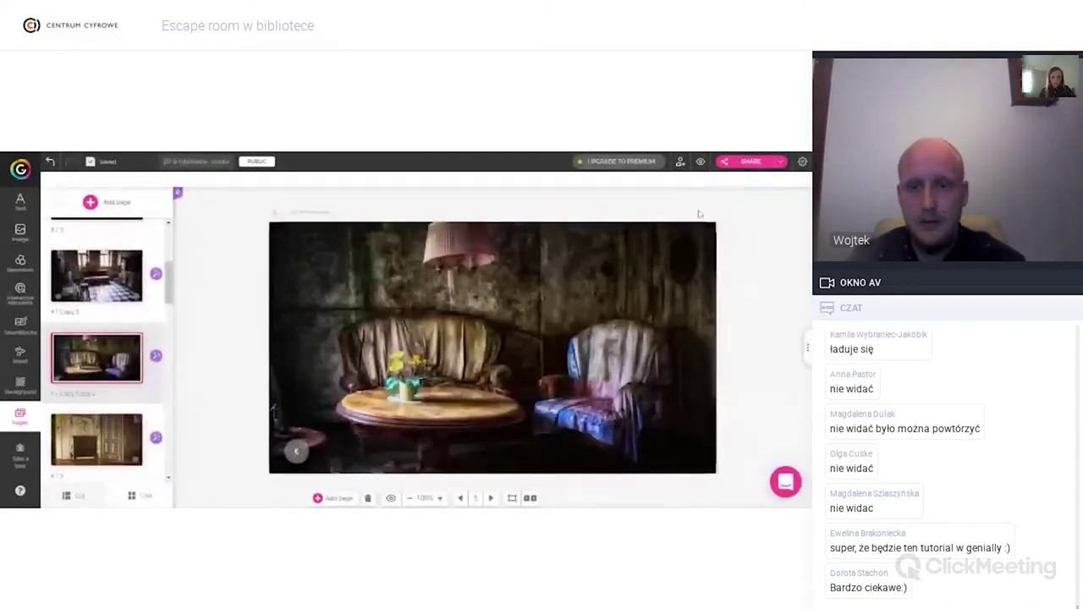
Step: Preview the armchair page, display the clue hidden in the armchair, and return to editing
left_click(699, 161)
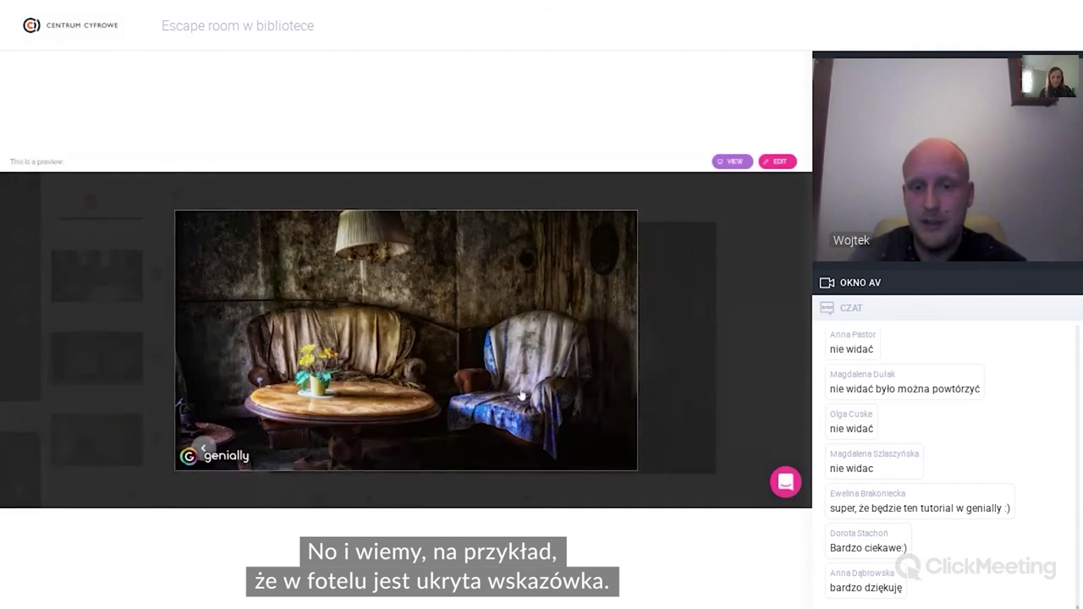
left_click(519, 395)
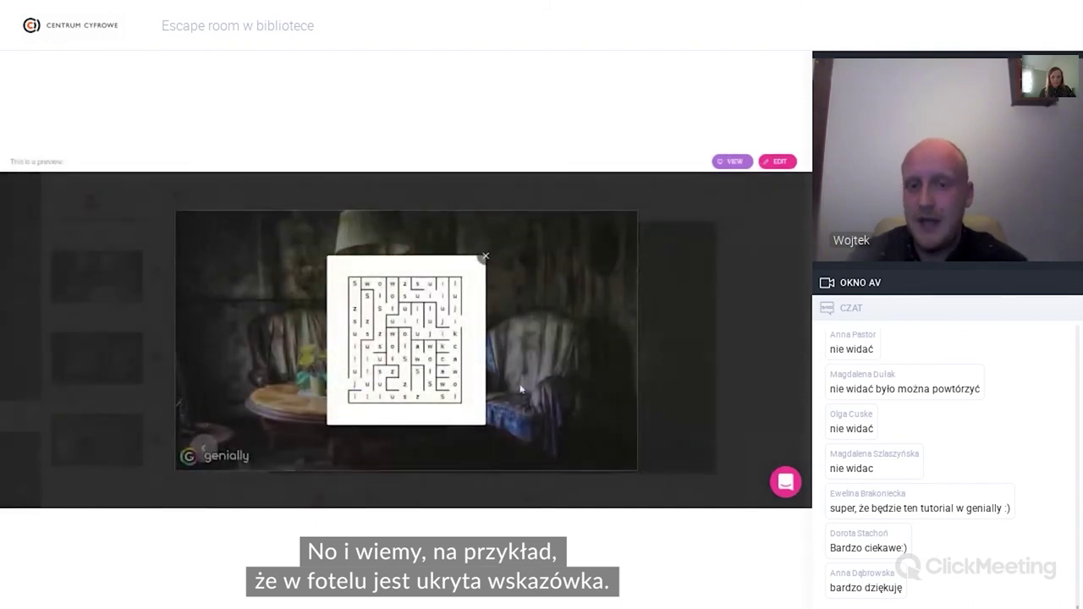
left_click(485, 256)
left_click(735, 365)
Step: Inspect the interactivity settings of the invisible area on the armchair and close them without changes
left_click(576, 391)
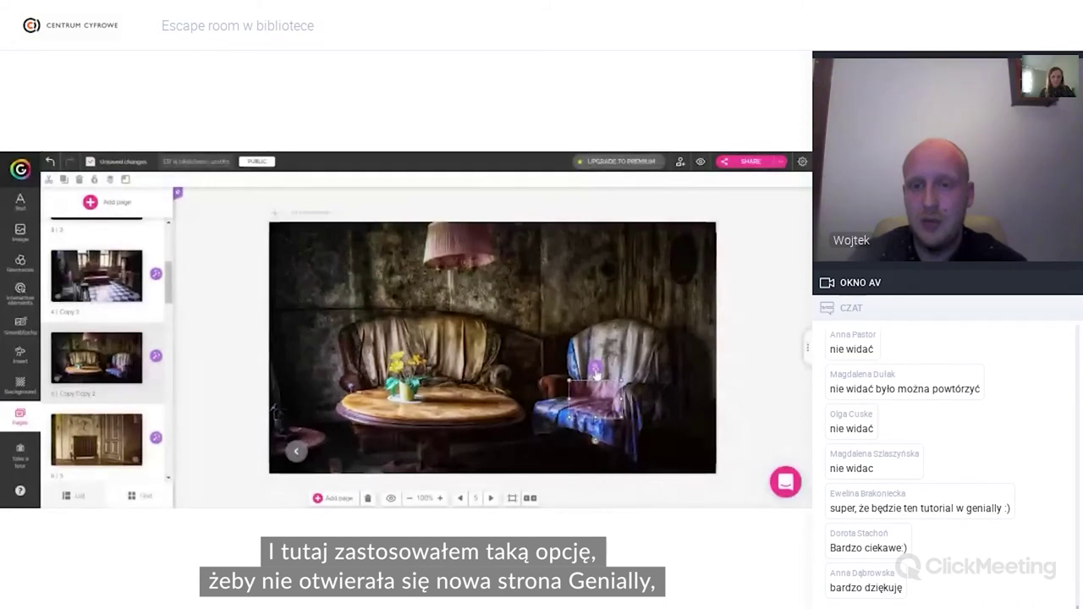
left_click(595, 370)
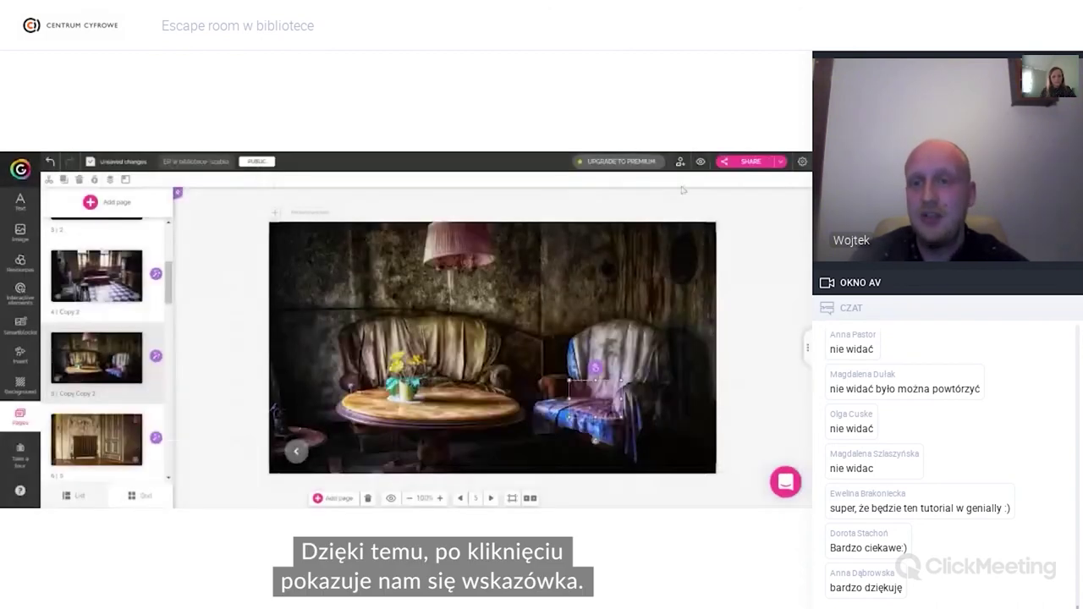
left_click(665, 197)
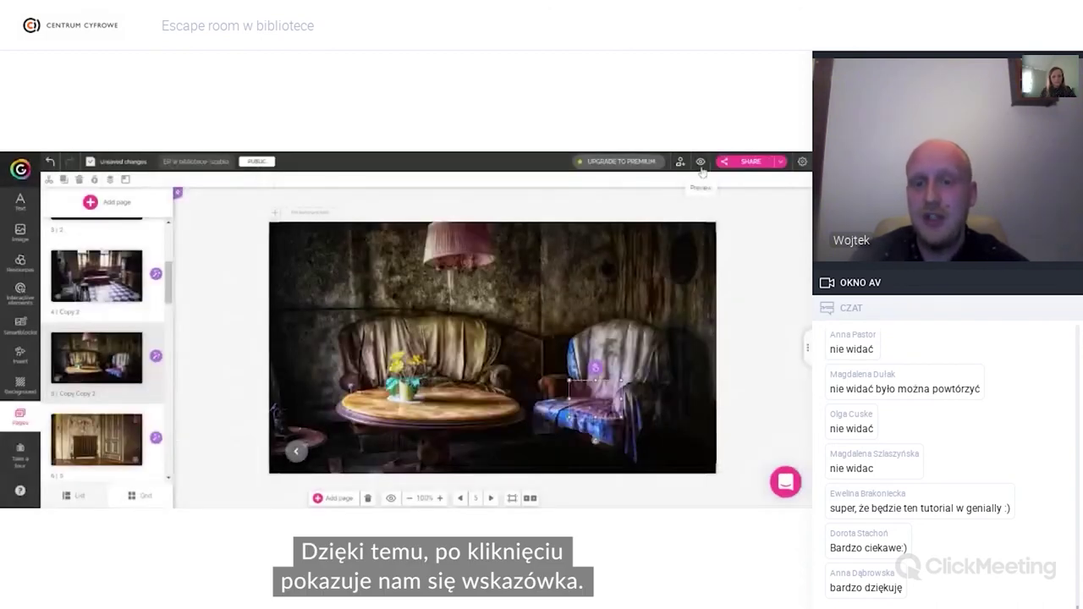
Step: Preview the armchair's hidden letter-maze clue again, return to editing and bring the first pages of the list into view
left_click(700, 162)
left_click(519, 393)
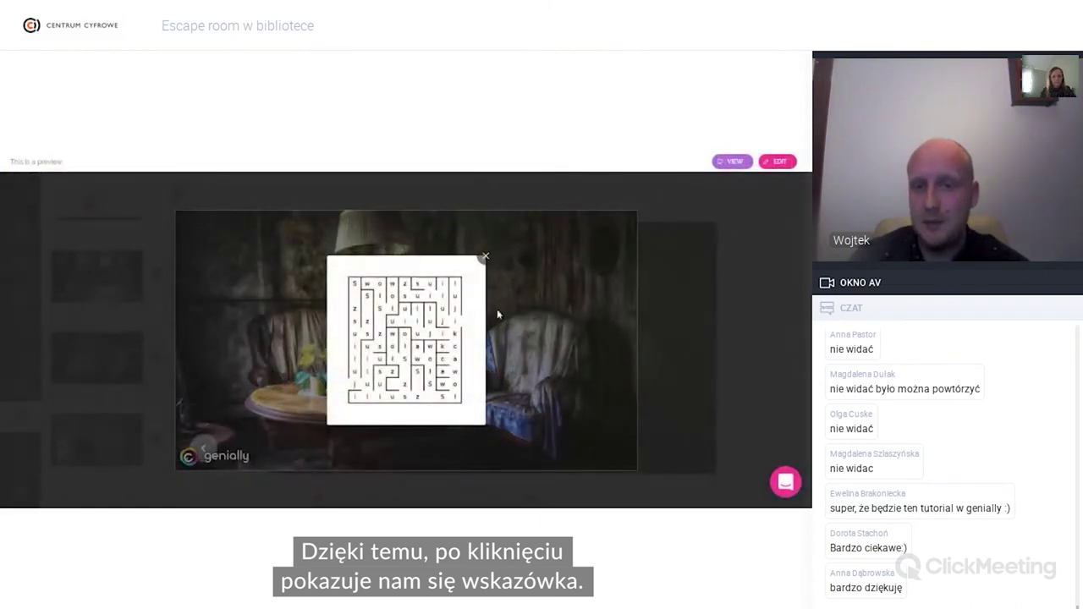
left_click(484, 256)
left_click(384, 252)
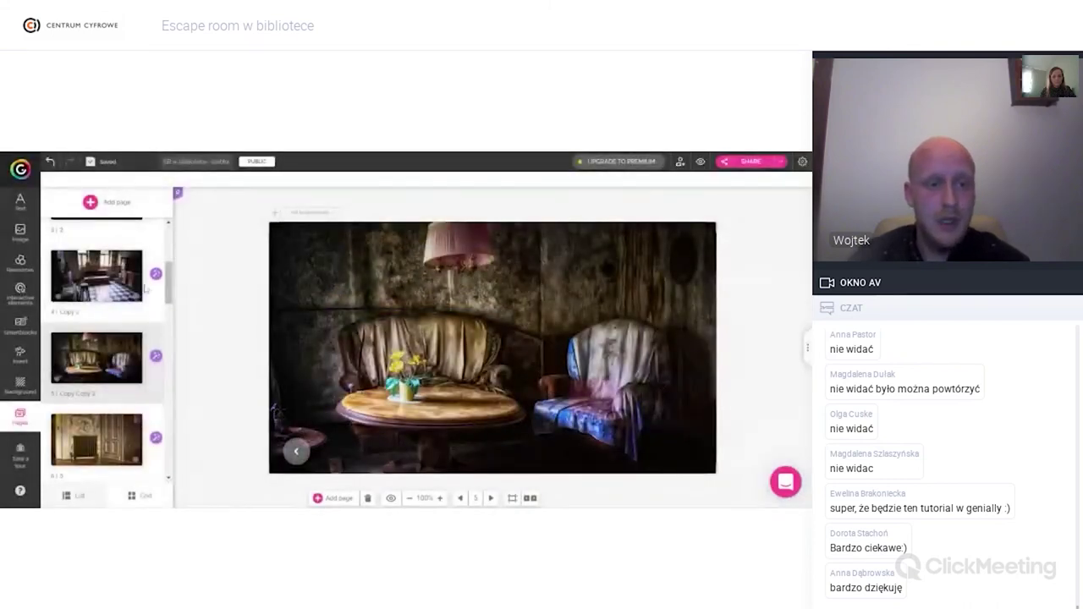
left_click_drag(172, 285, 183, 229)
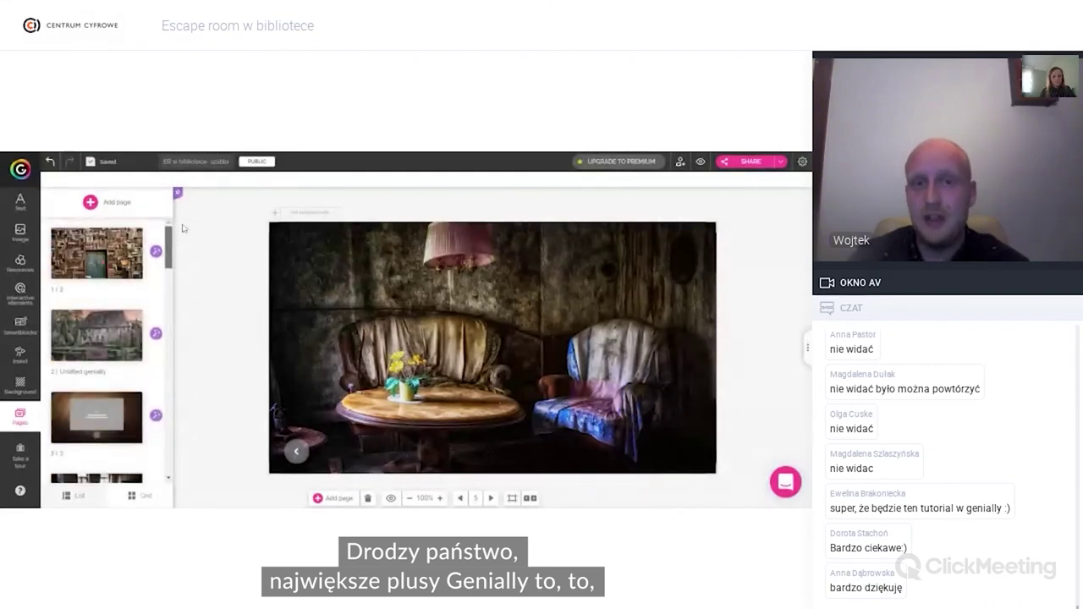